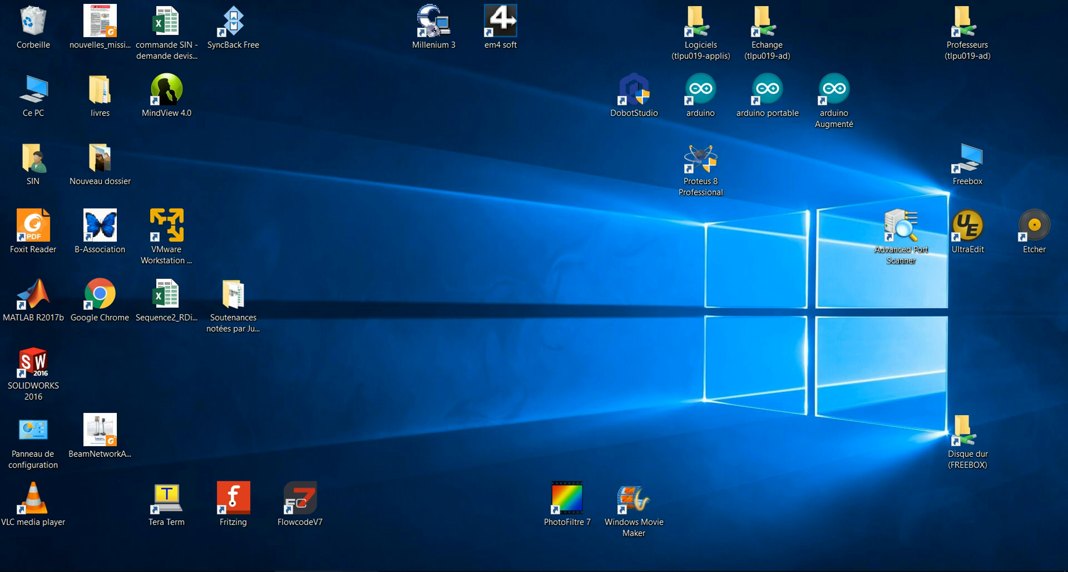
- Launch Google Chrome from the taskbar
left_click(154, 571)
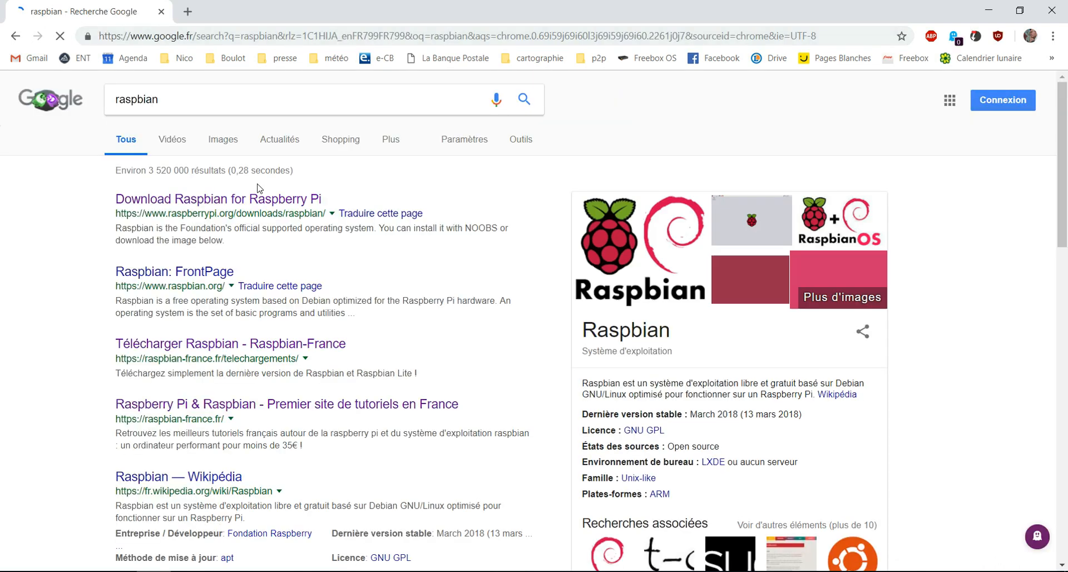
- Go from the raspbian search result to raspberrypi.org Downloads > Raspbian and find Raspbian Stretch Lite
left_click(303, 199)
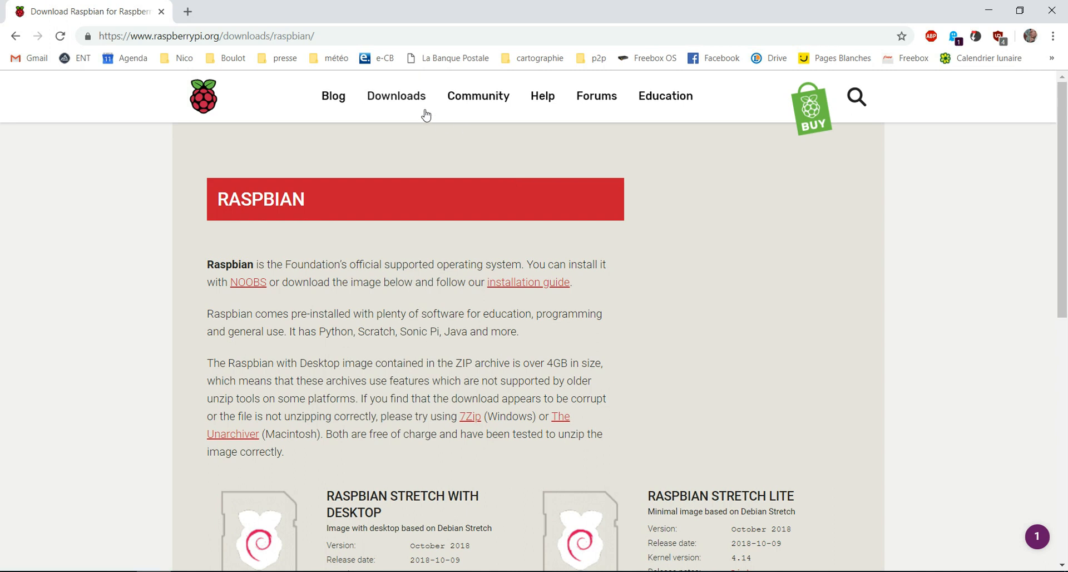
left_click(413, 105)
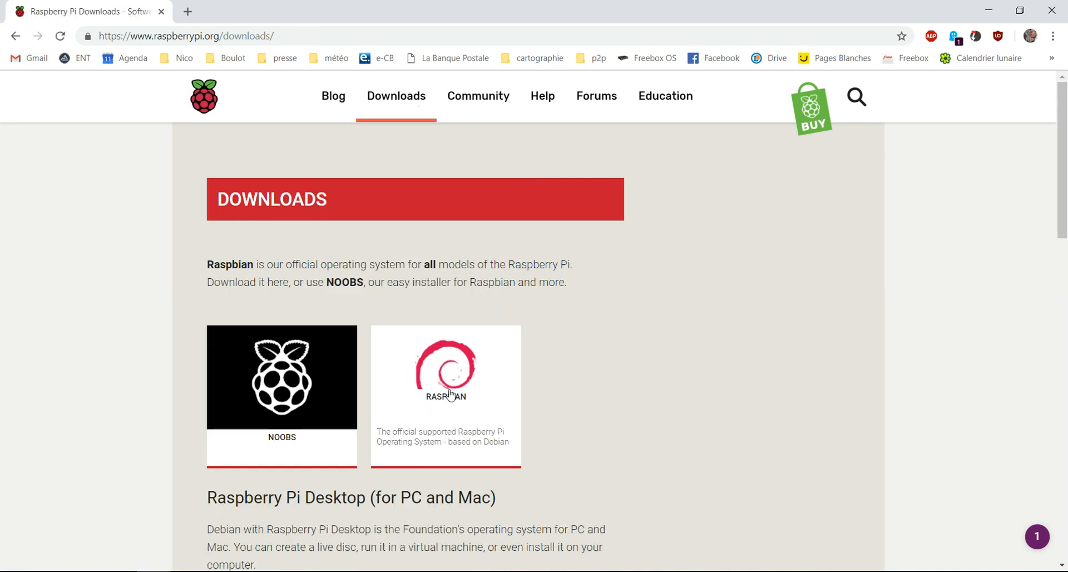
left_click(438, 405)
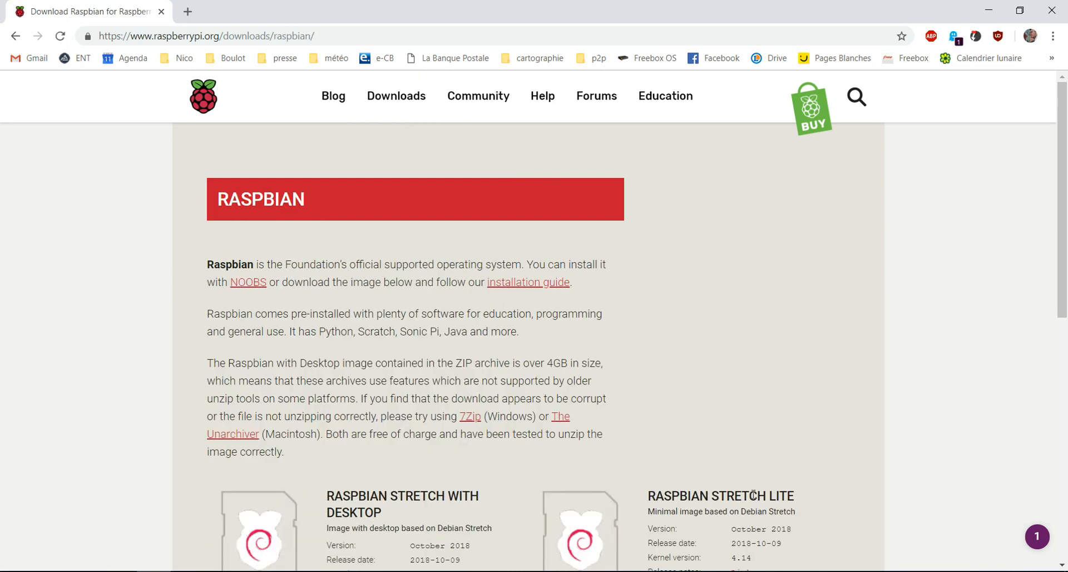
scroll(487, 402, "down", 2)
left_click_drag(647, 357, 799, 364)
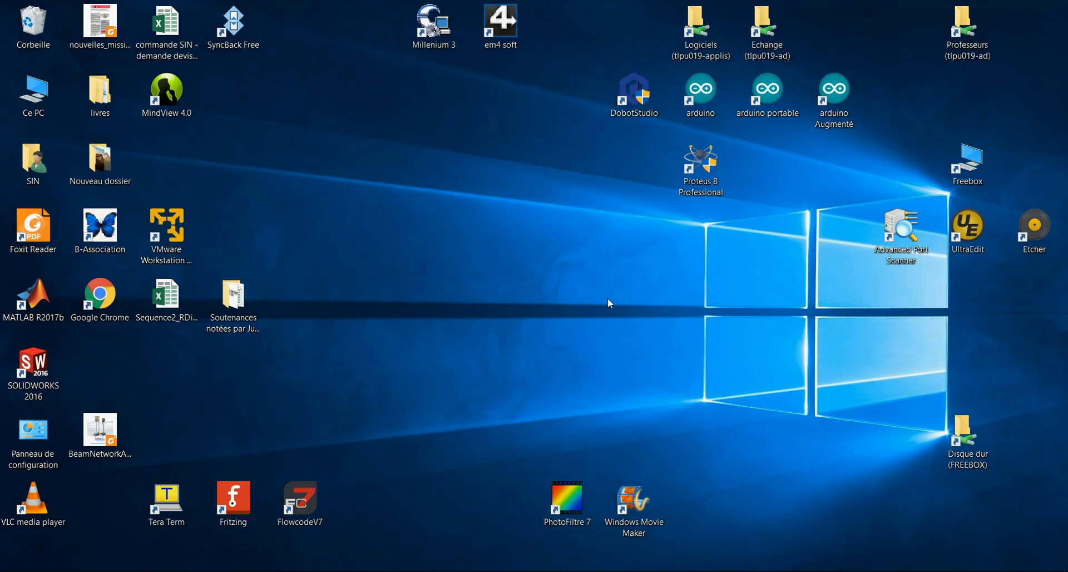
key("super+e")
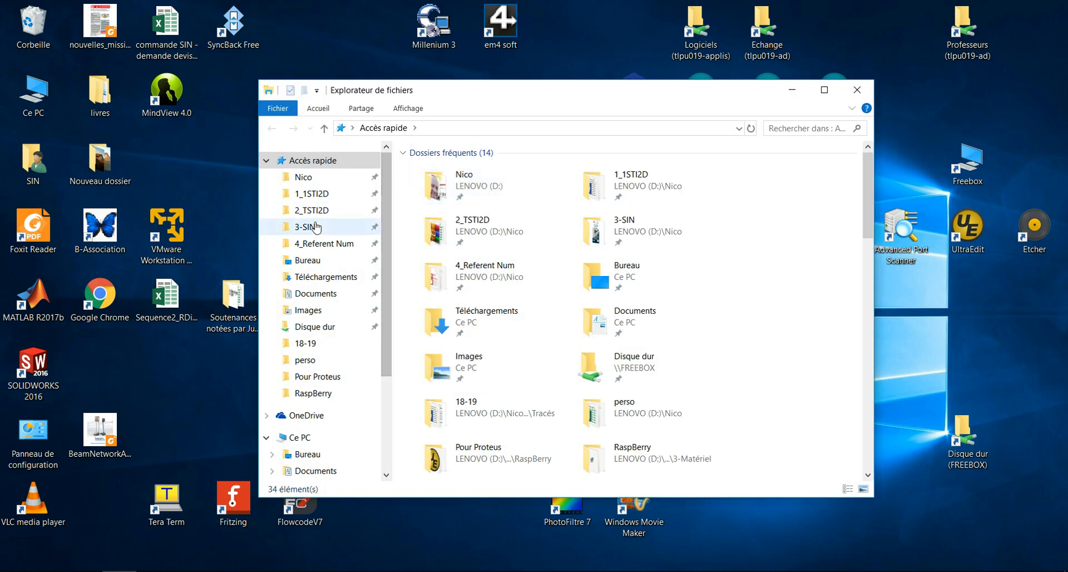
left_click(315, 227)
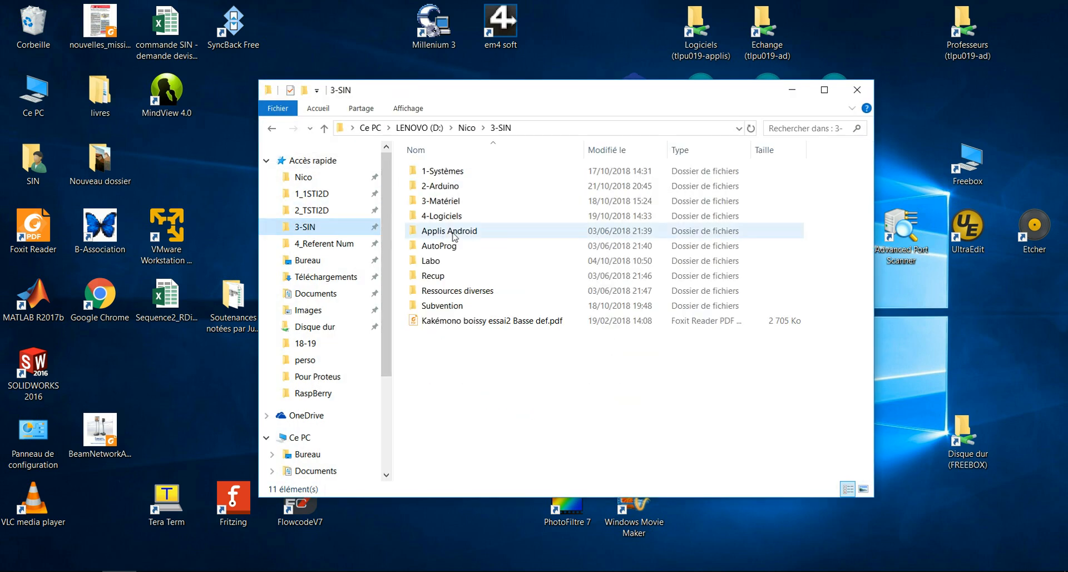
double_click(453, 210)
double_click(439, 246)
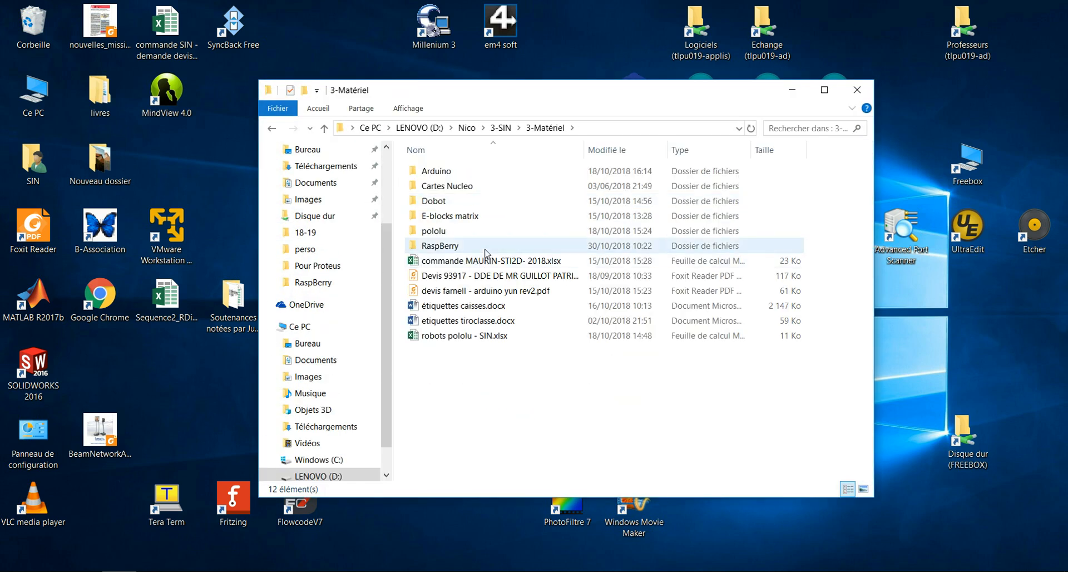
double_click(469, 202)
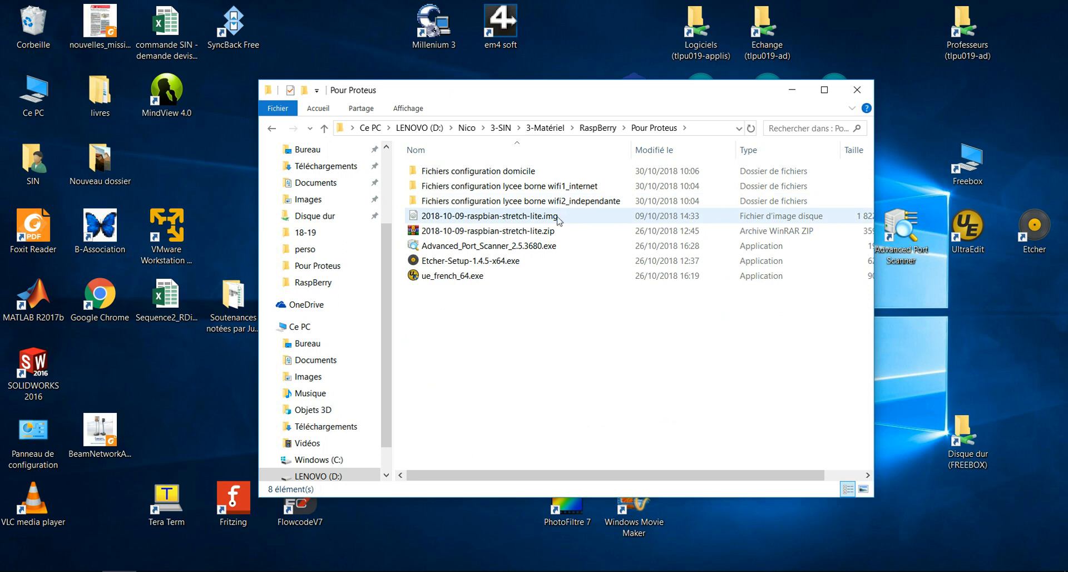
left_click(561, 220)
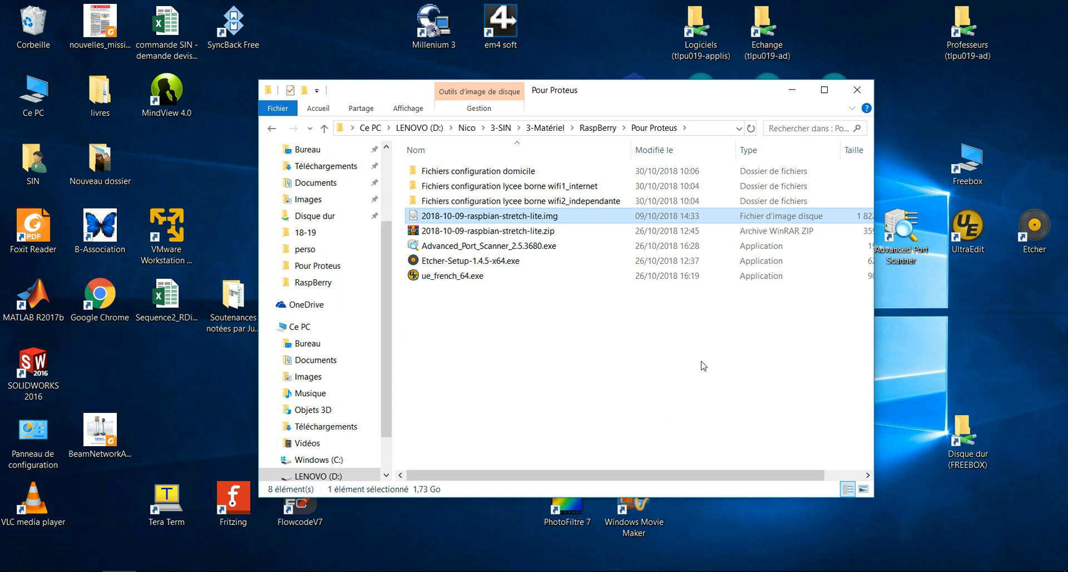
left_click(633, 246)
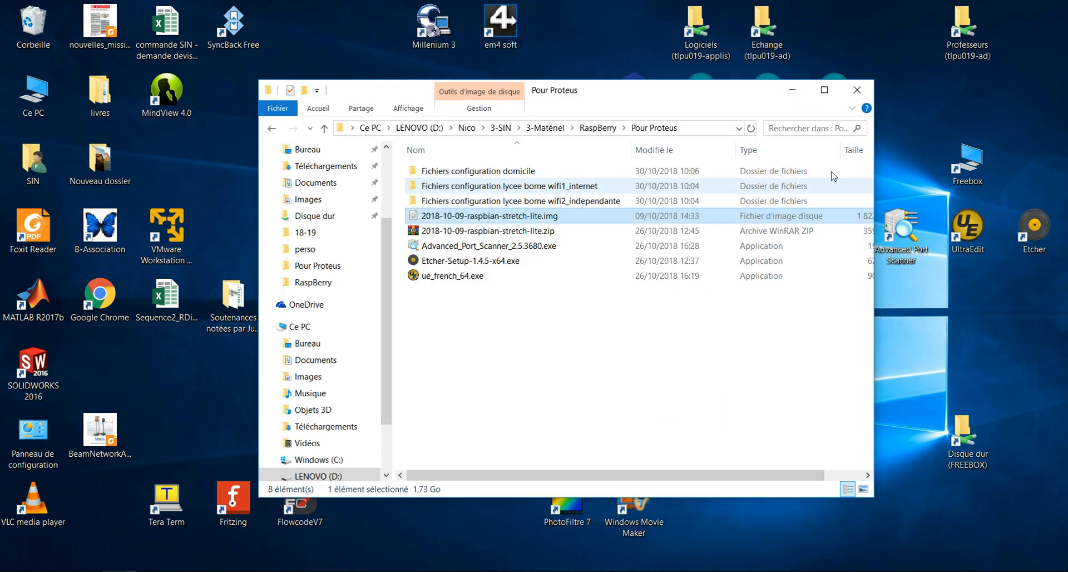
left_click(866, 92)
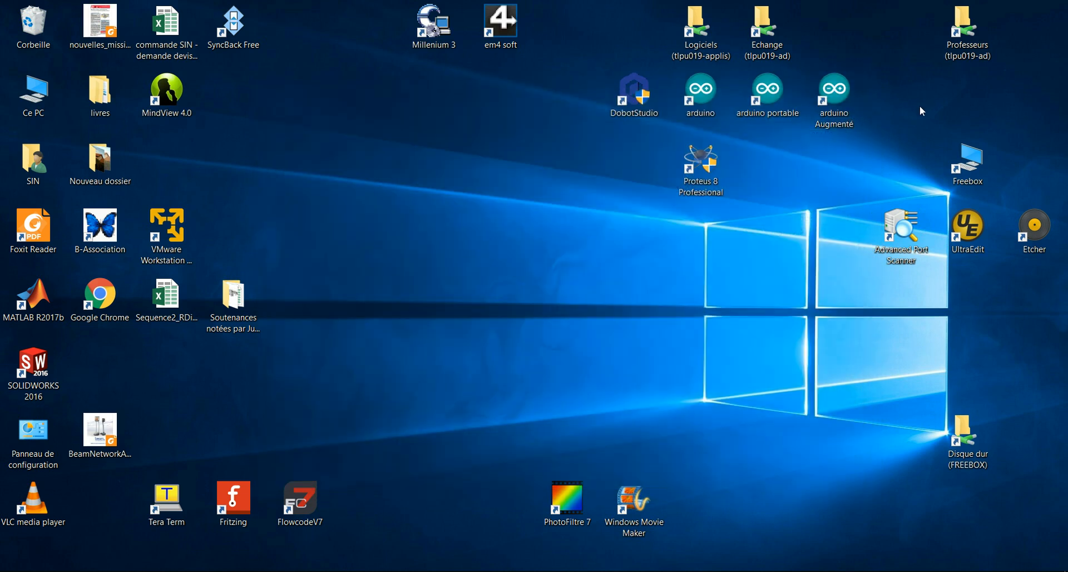
- Flash 2018-10-09-raspbian-stretch-lite.img to the SD card with Etcher, then close Etcher
left_click(1039, 232)
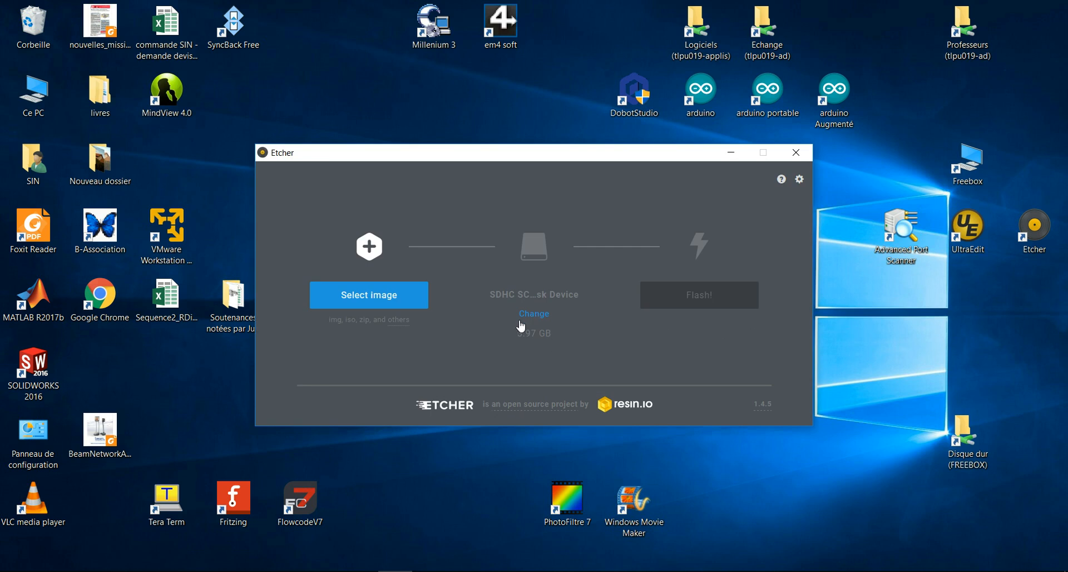
left_click(383, 300)
left_click_drag(483, 168, 433, 322)
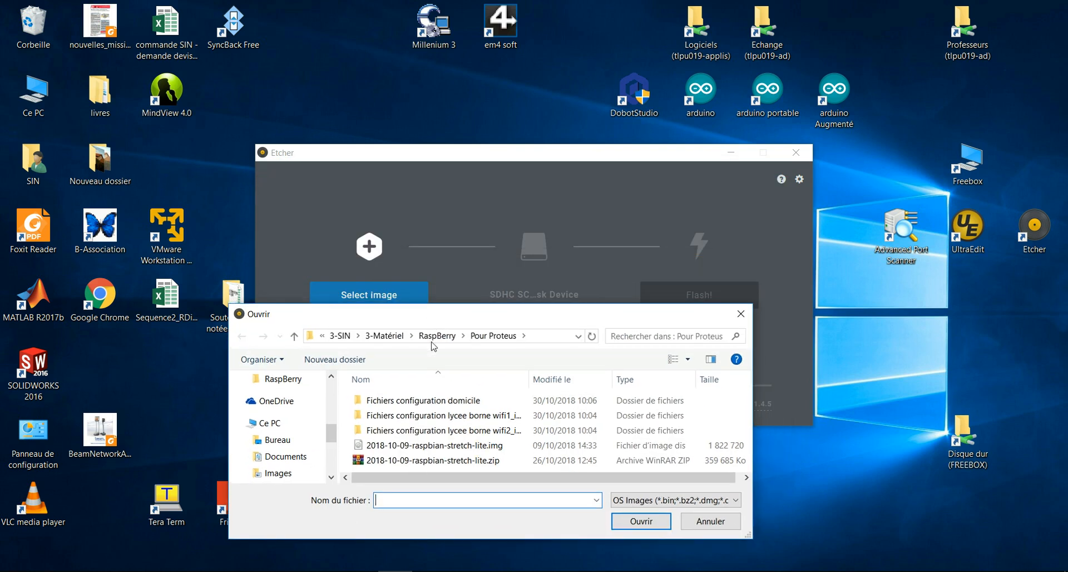
left_click(428, 446)
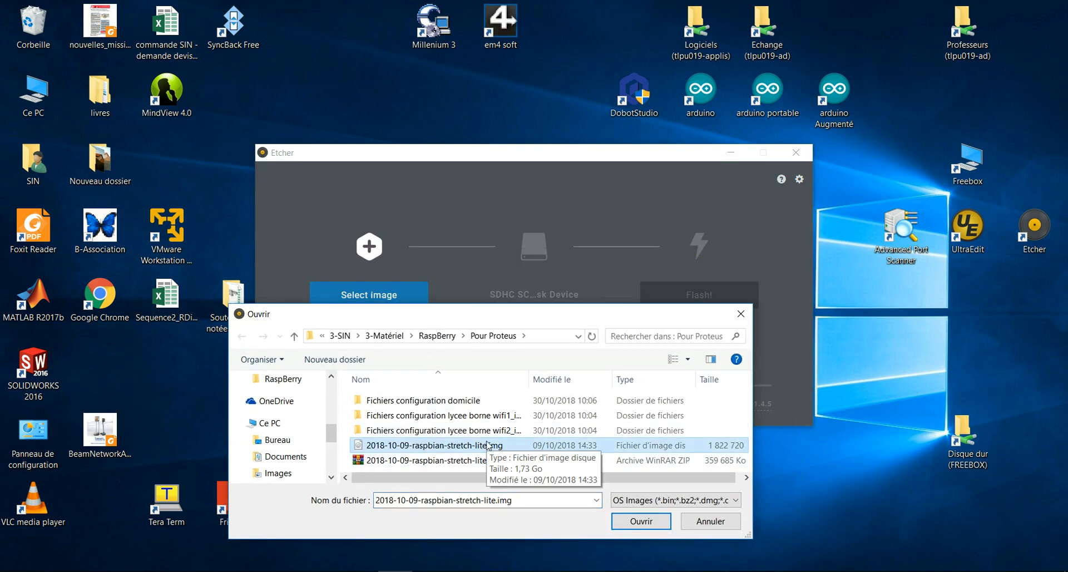
left_click(641, 521)
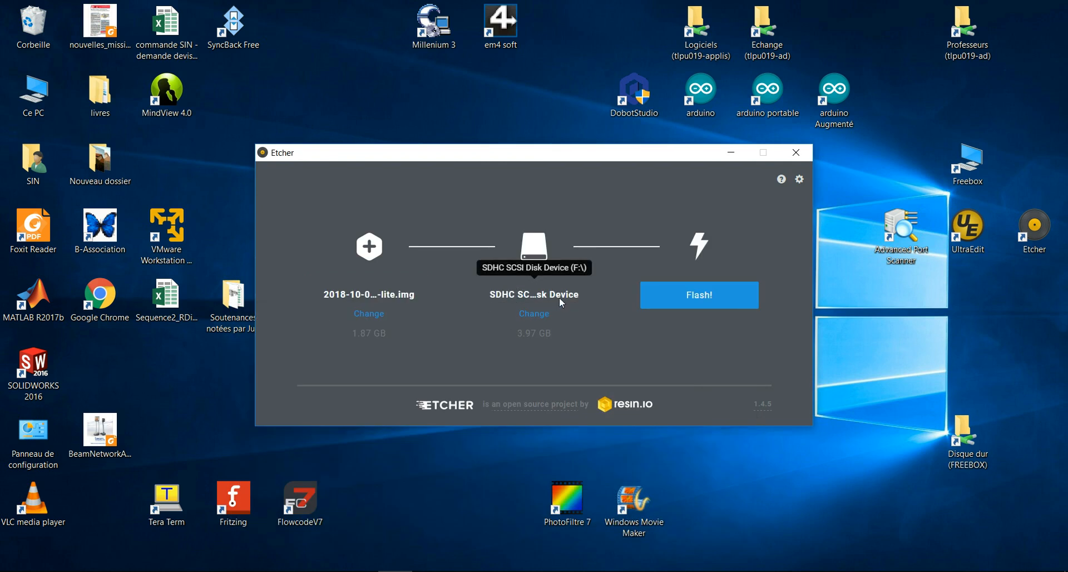
left_click(683, 302)
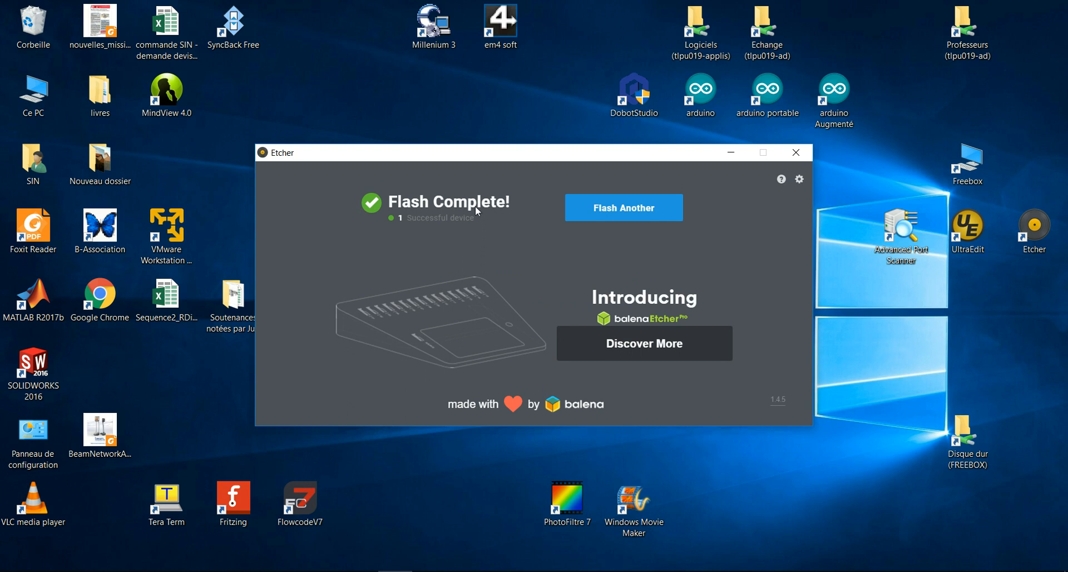
left_click(797, 155)
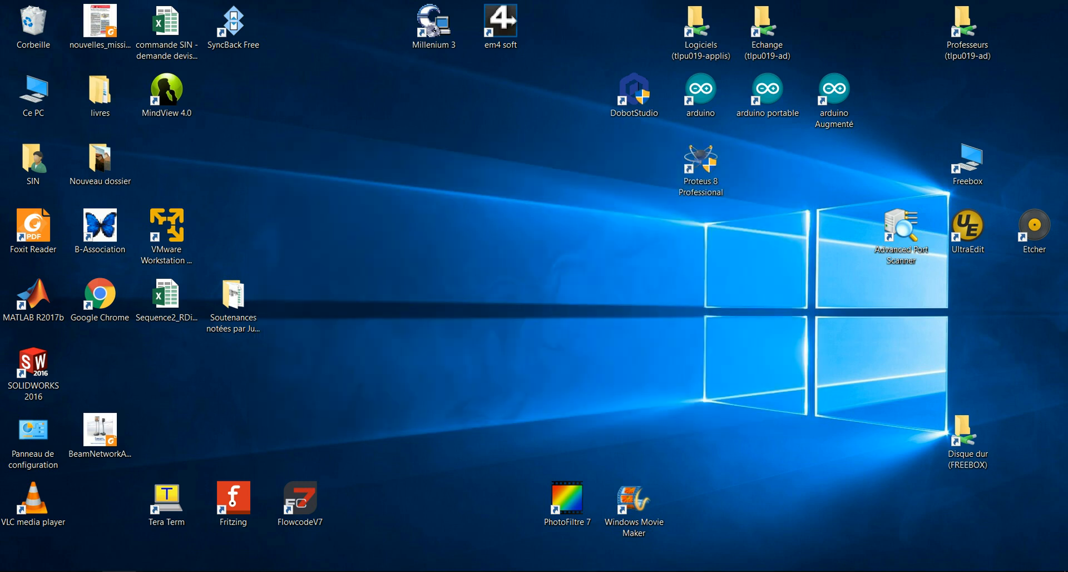
- Browse the boot (F:) files and bring the Fichiers configuration domicile window to the front
left_click(119, 571)
scroll(365, 468, "down", 2)
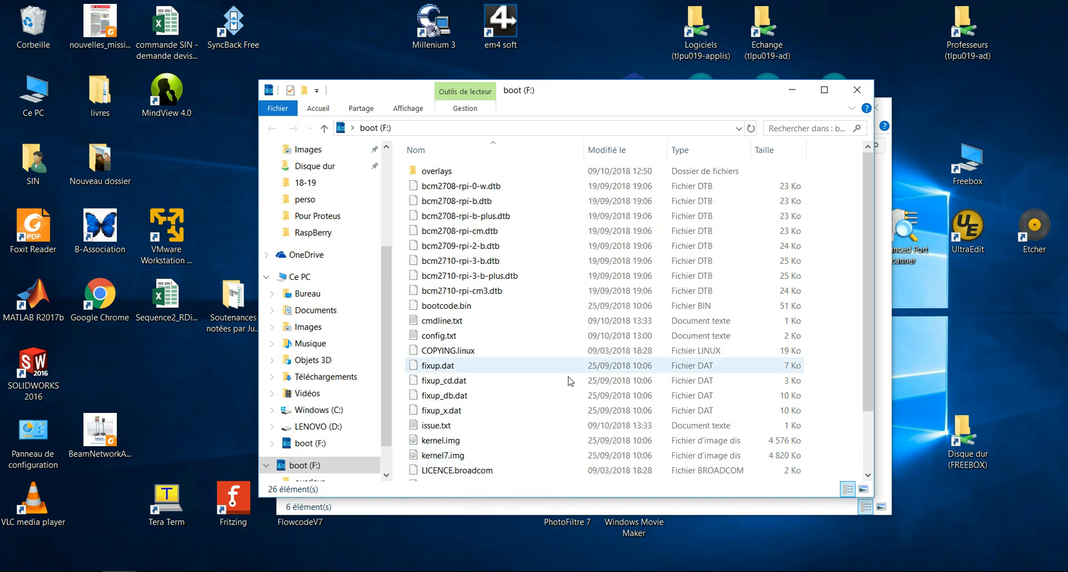
scroll(544, 379, "down", 2)
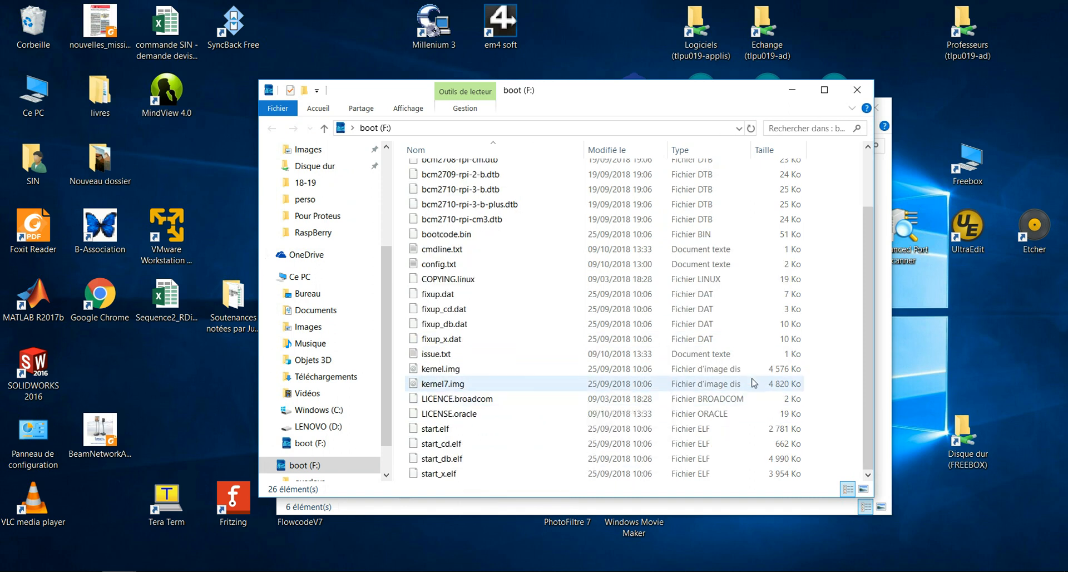
scroll(745, 381, "up", 2)
scroll(757, 384, "down", 2)
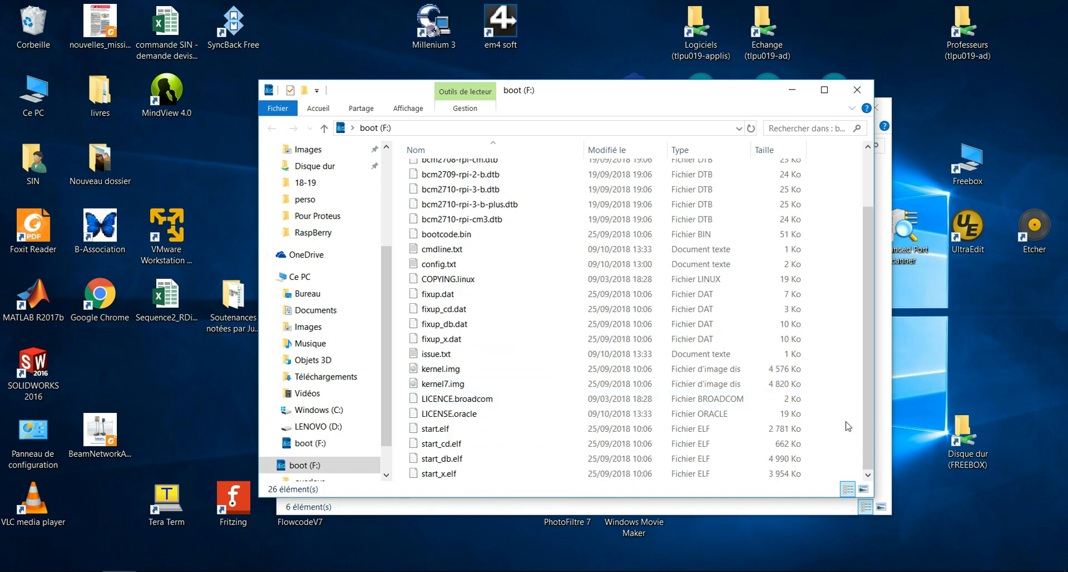
left_click(528, 511)
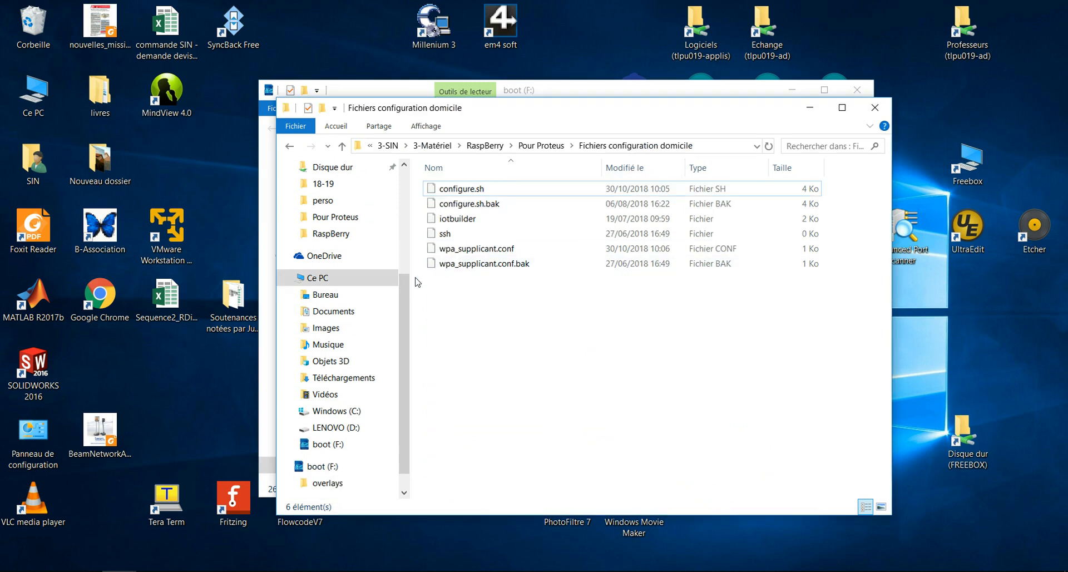
- Navigate to C:\ProgramData\Labcenter Electronics\Proteus 8 Professional\VSM Studio\drivers\RaspberryPi\Configure
left_click(352, 410)
left_click_drag(581, 116, 705, 118)
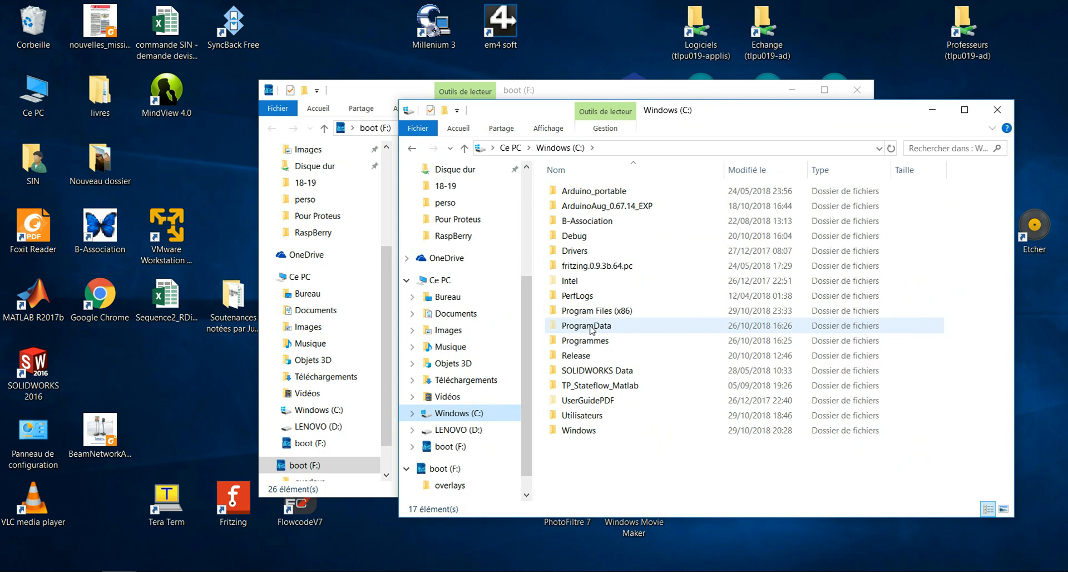
double_click(605, 327)
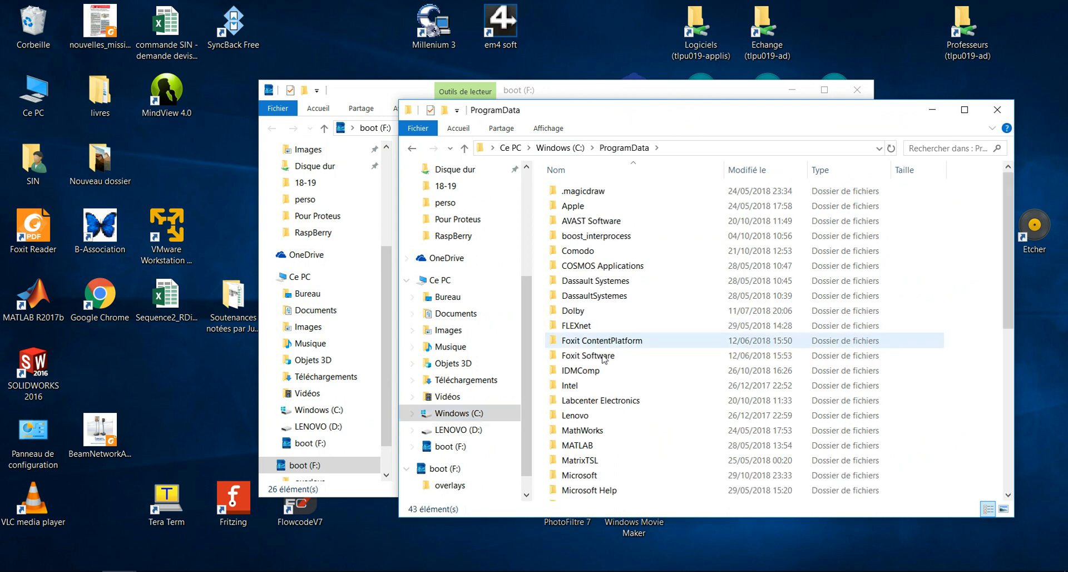
double_click(627, 401)
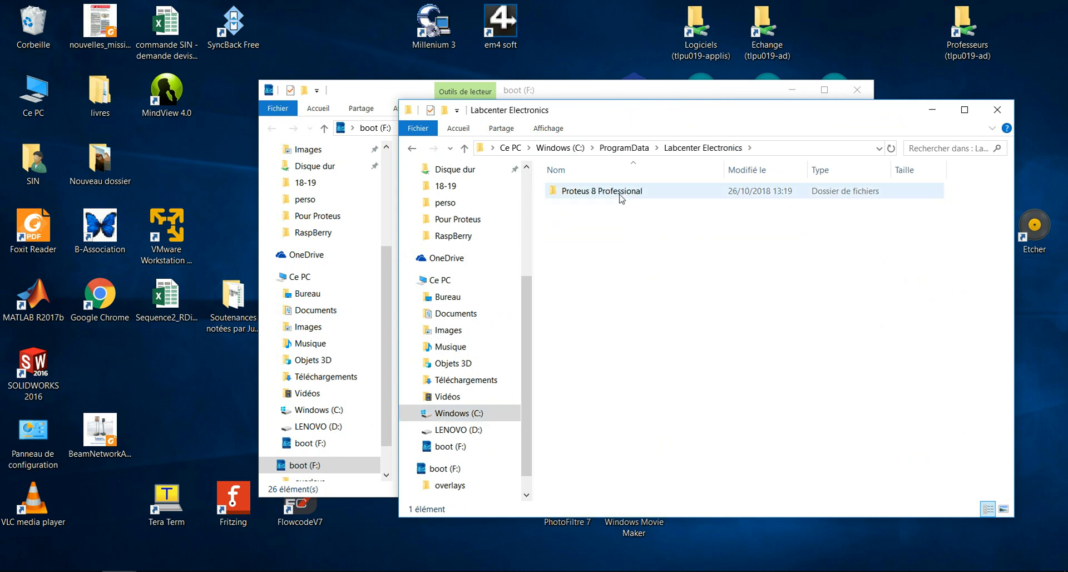
double_click(640, 192)
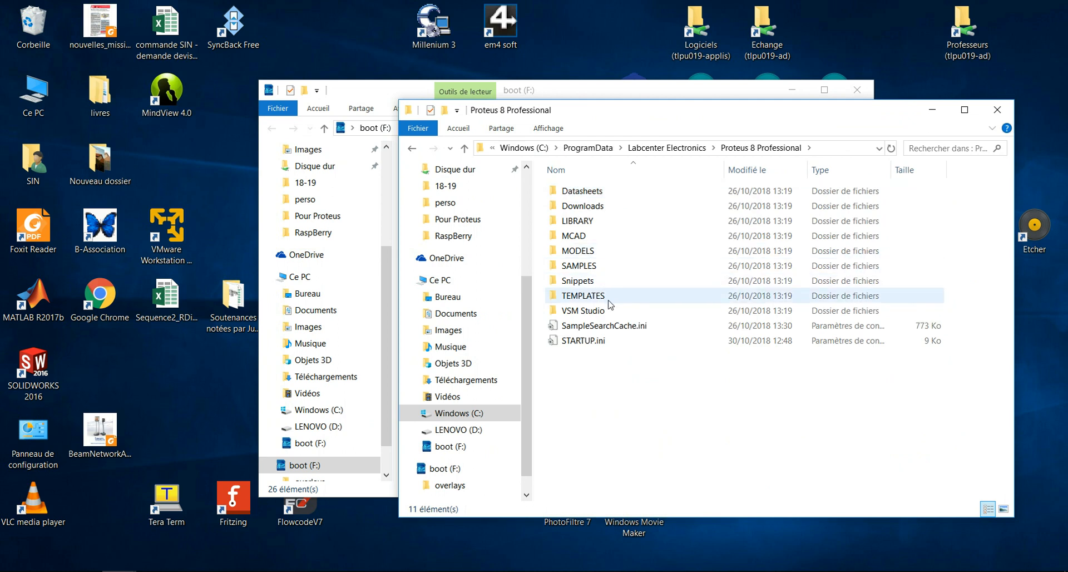
double_click(612, 315)
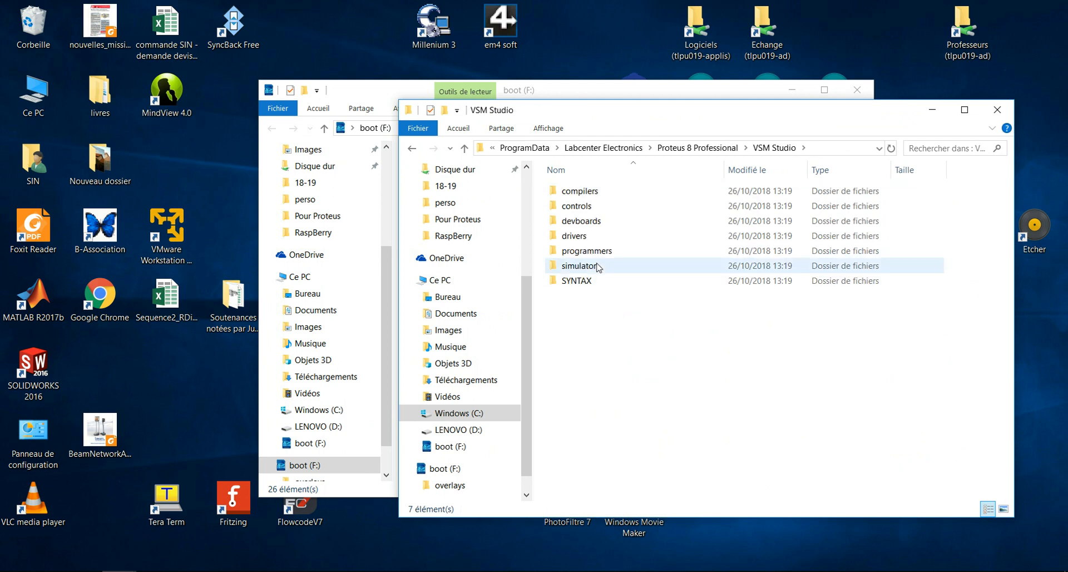
left_click(601, 241)
double_click(600, 241)
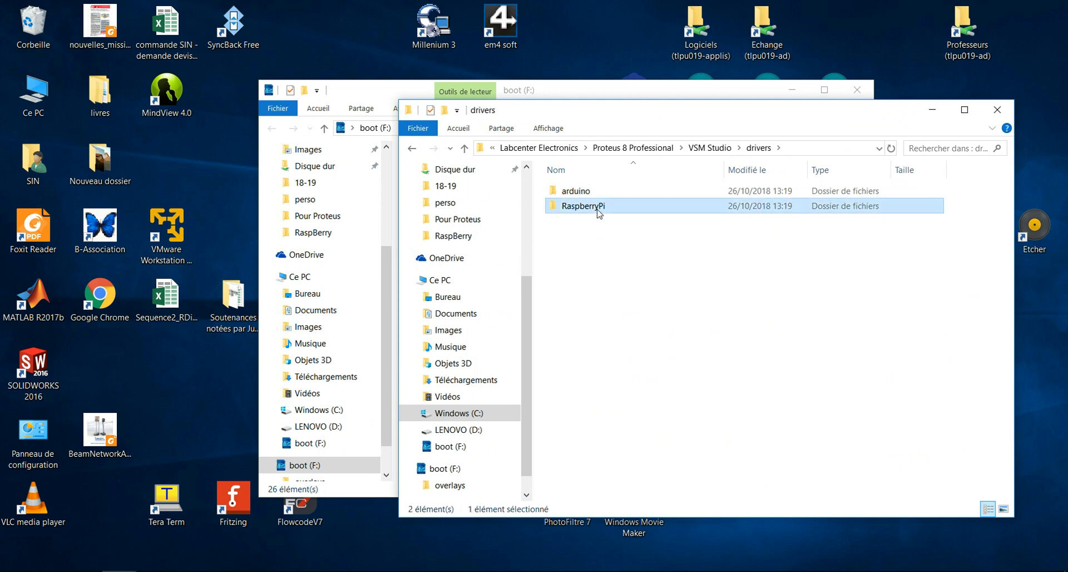
double_click(598, 207)
double_click(602, 325)
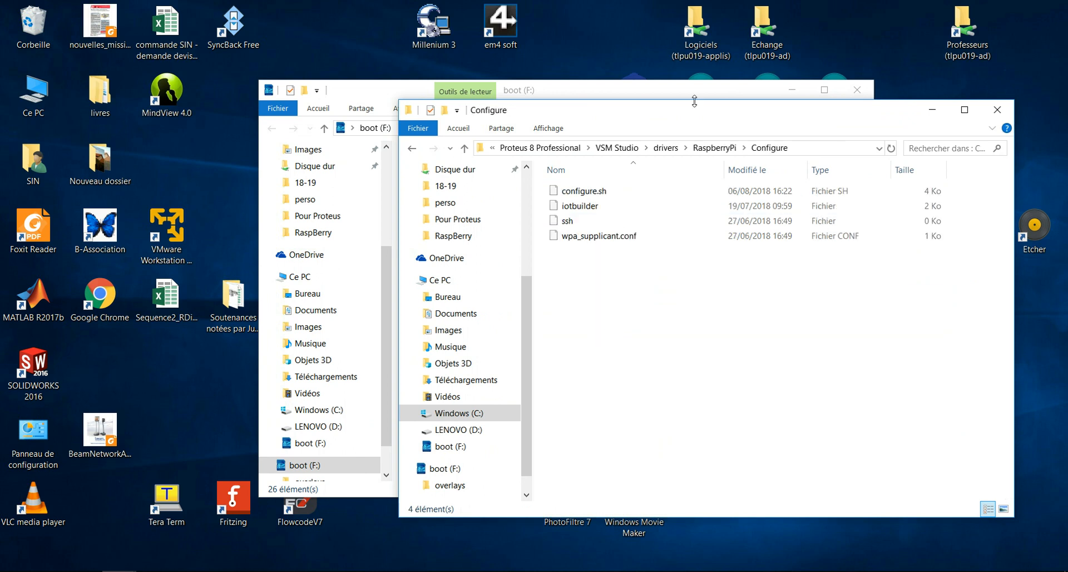
left_click_drag(681, 114, 868, 163)
- Copy the four configuration files onto boot (F:) and select configure.sh
left_click_drag(785, 336, 726, 218)
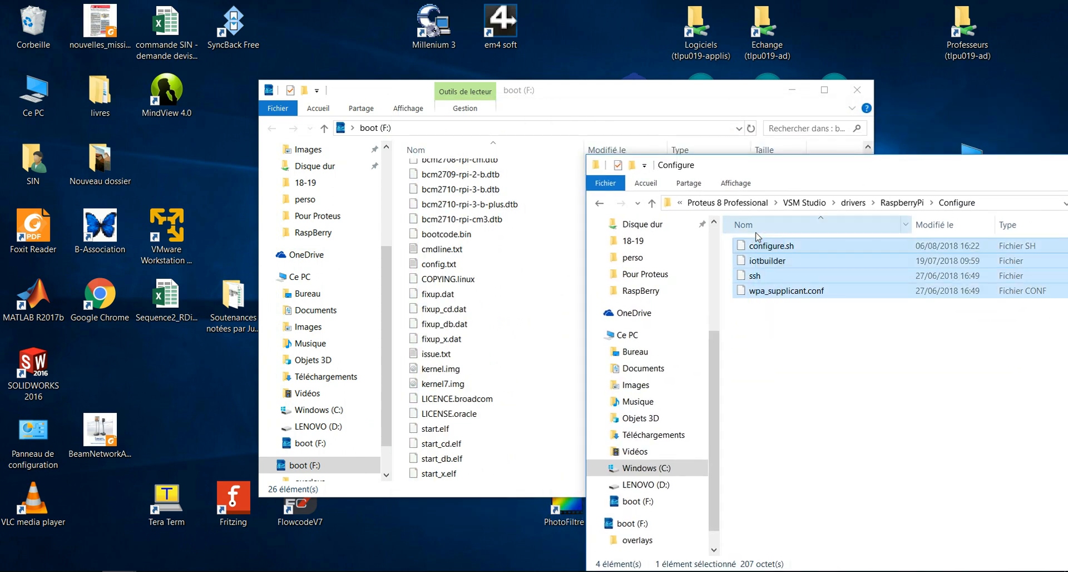
left_click_drag(786, 290, 568, 439)
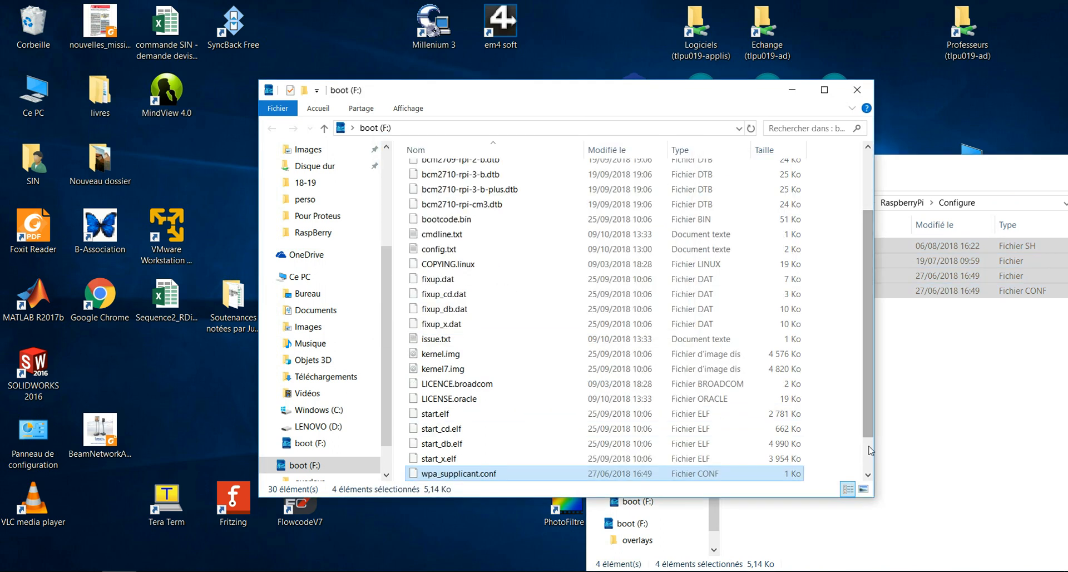
left_click(847, 451)
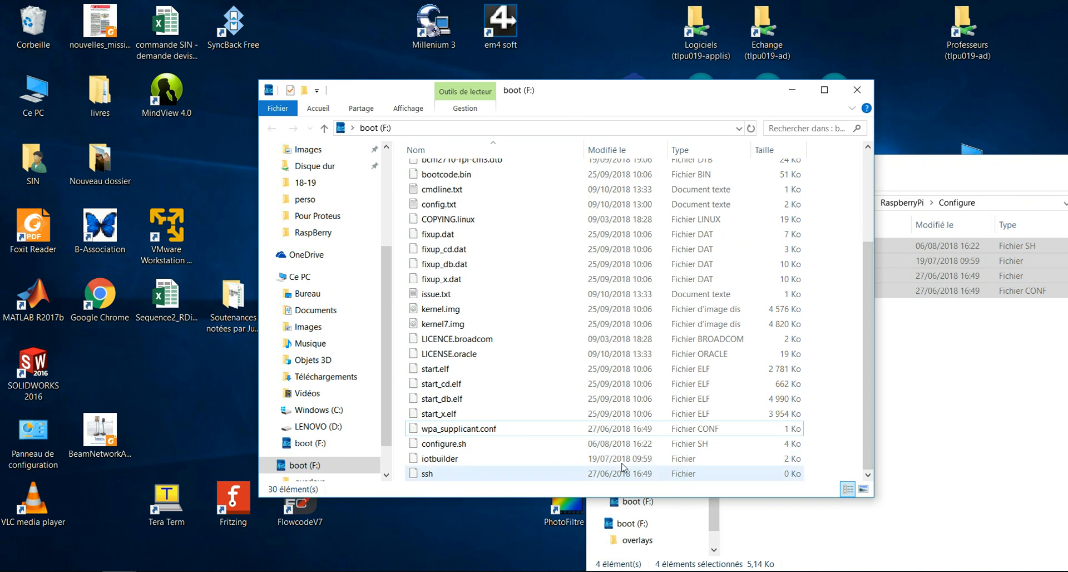
left_click(471, 446)
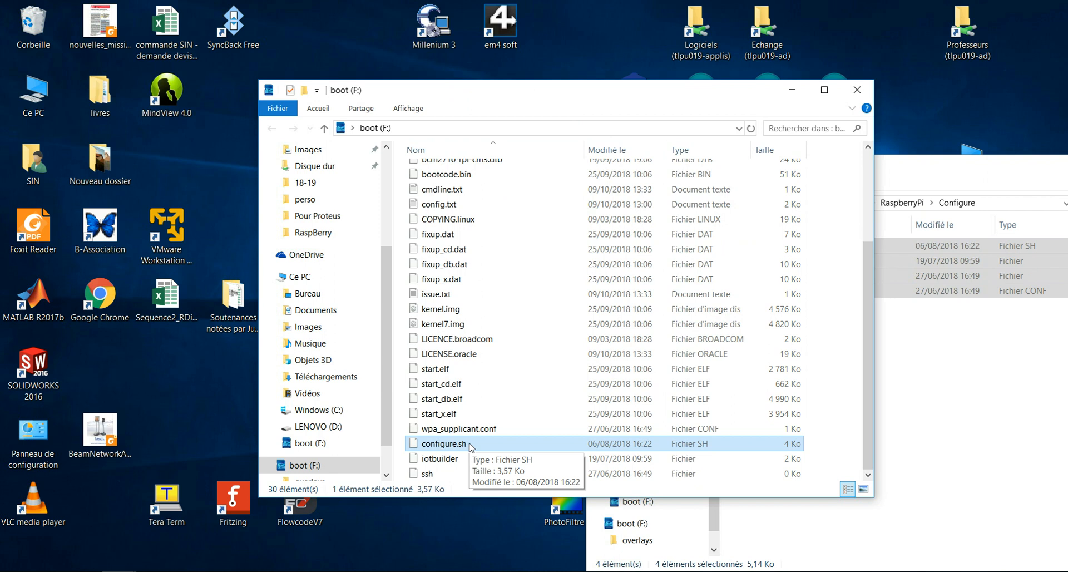
right_click(470, 446)
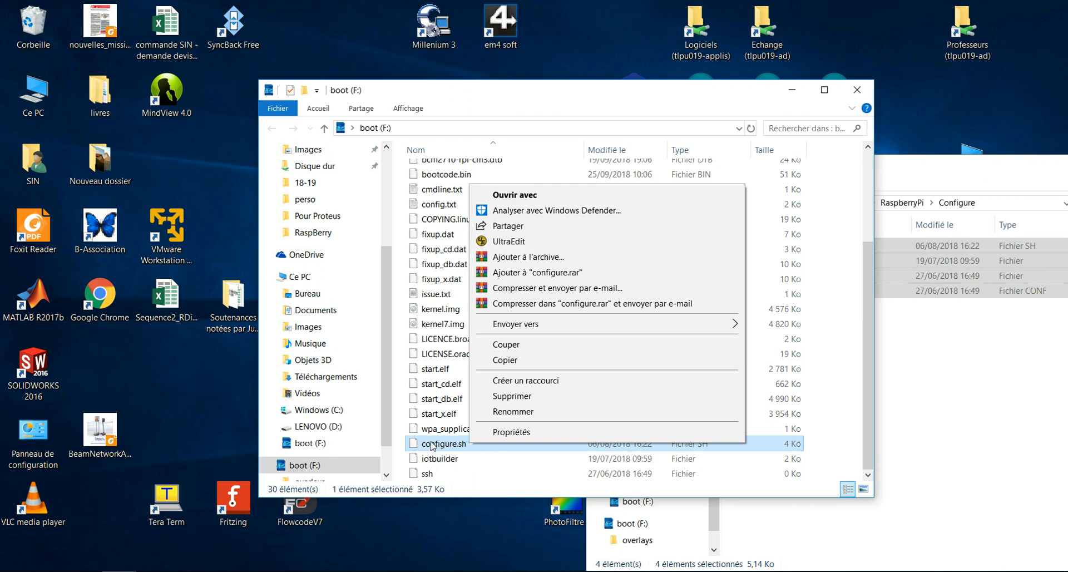
- Change the hostname in configure.sh from raspberrypi to RBPI1 in UltraEdit and save
left_click(499, 245)
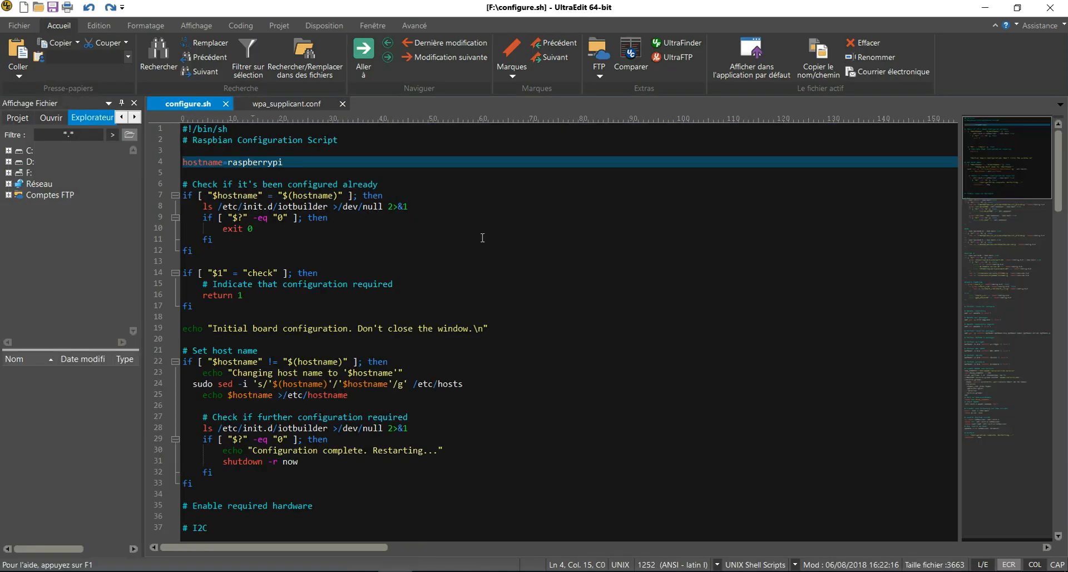
left_click(767, 158)
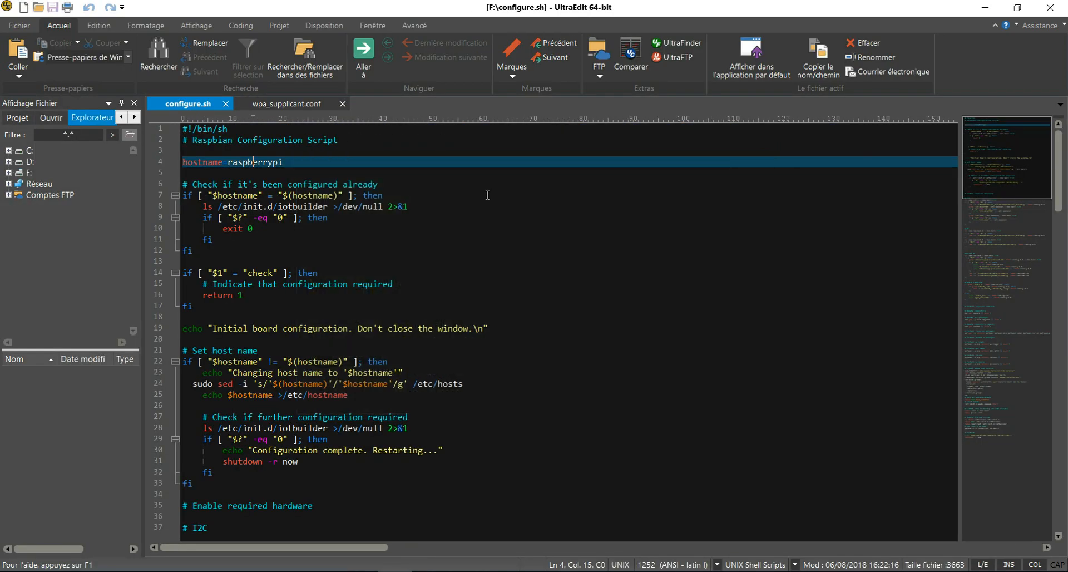
double_click(230, 164)
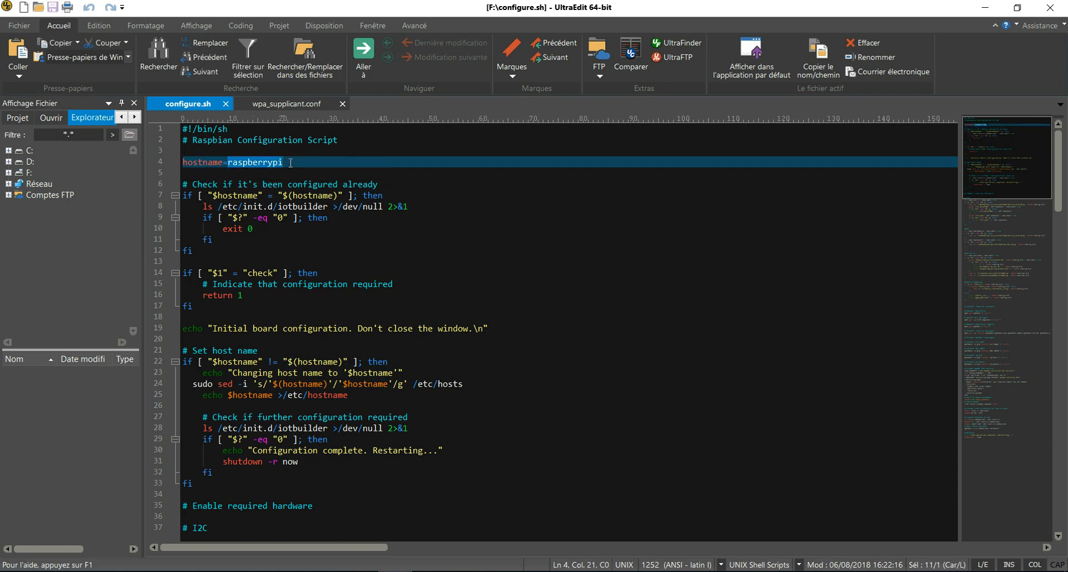
type("RBPI1")
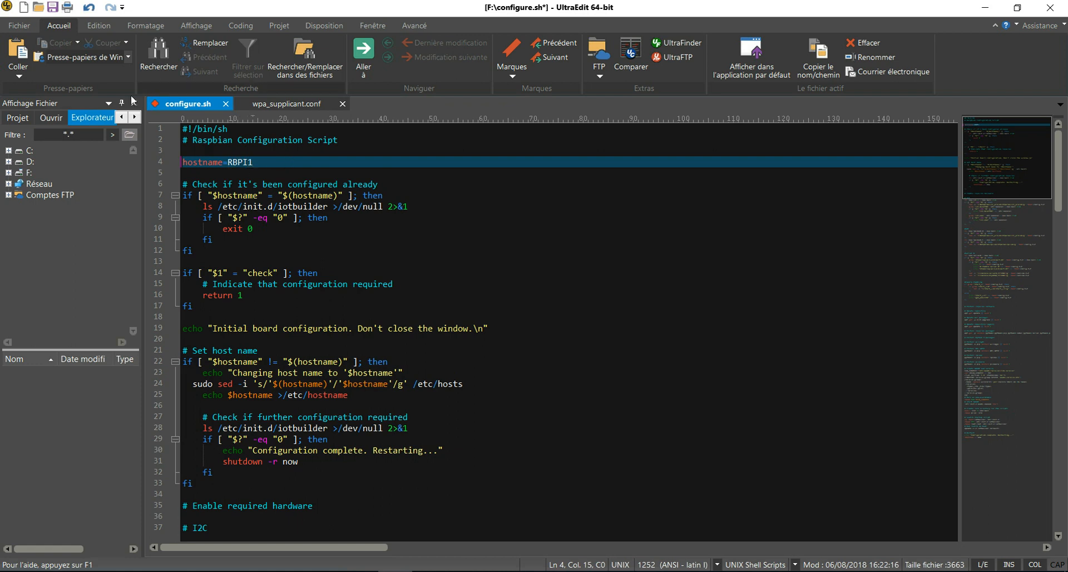
left_click(53, 6)
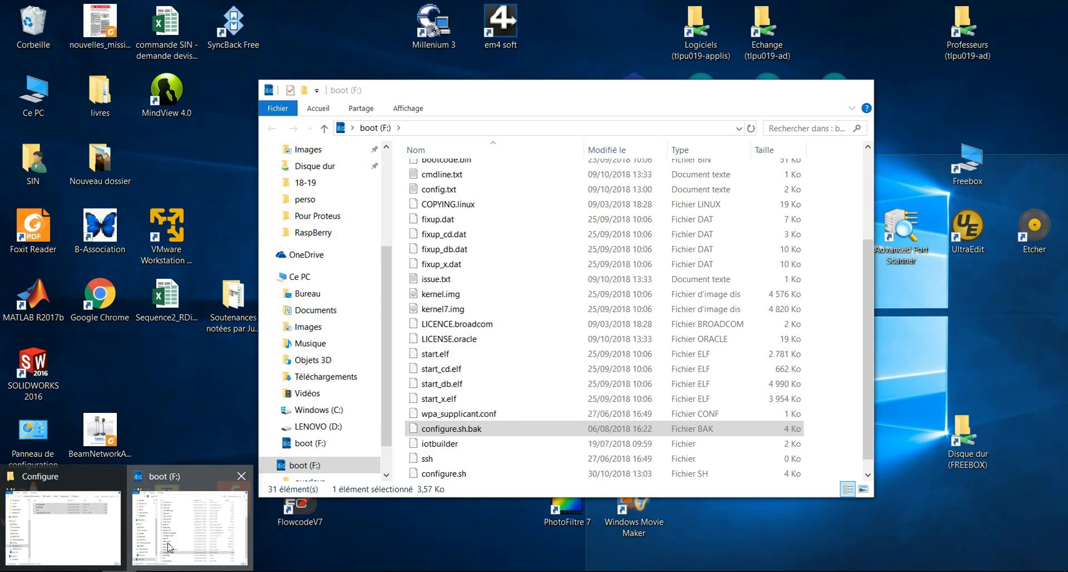
left_click(170, 548)
left_click(439, 417)
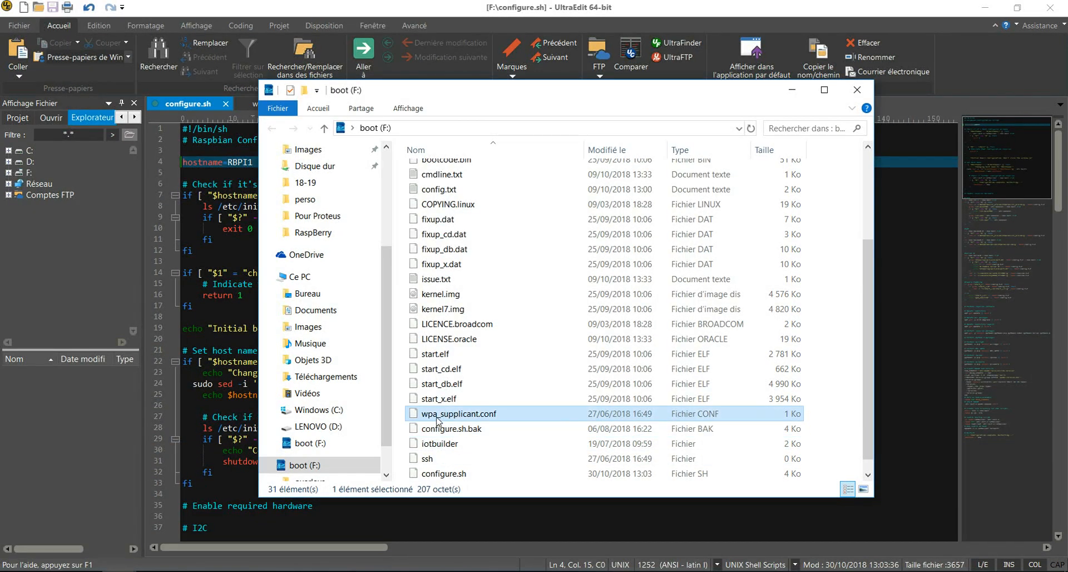
- Set ssid to mynssid and enter the Wi-Fi password in wpa_supplicant.conf, save, and close UltraEdit
right_click(491, 418)
left_click(556, 210)
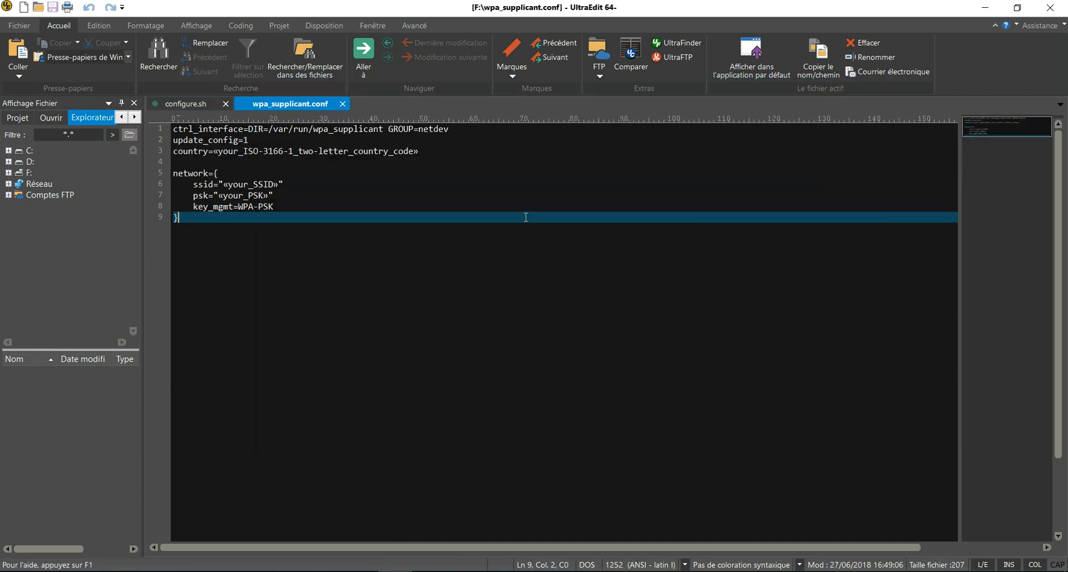
left_click(224, 184)
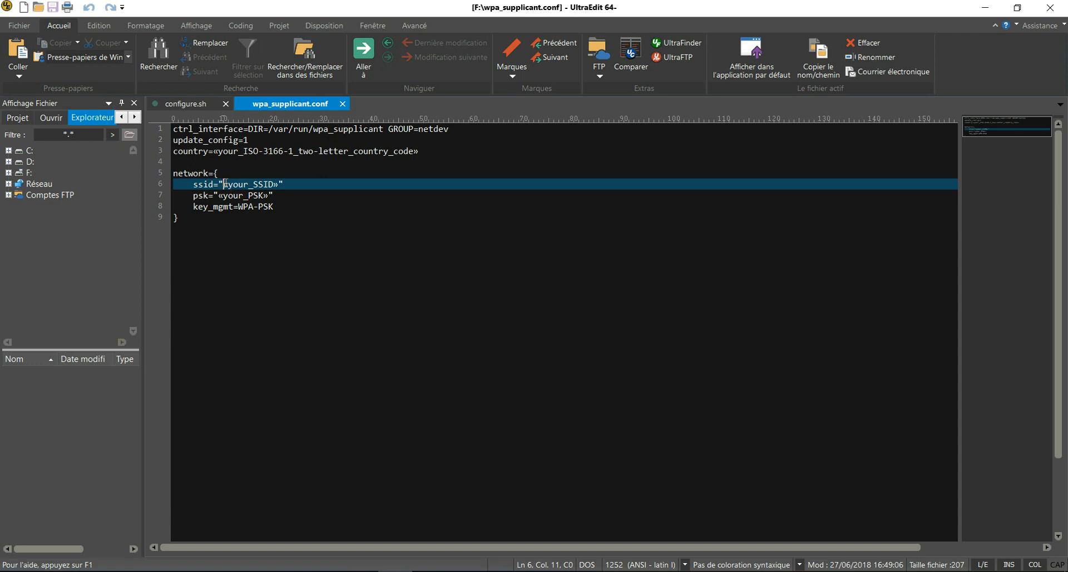
left_click_drag(225, 184, 274, 184)
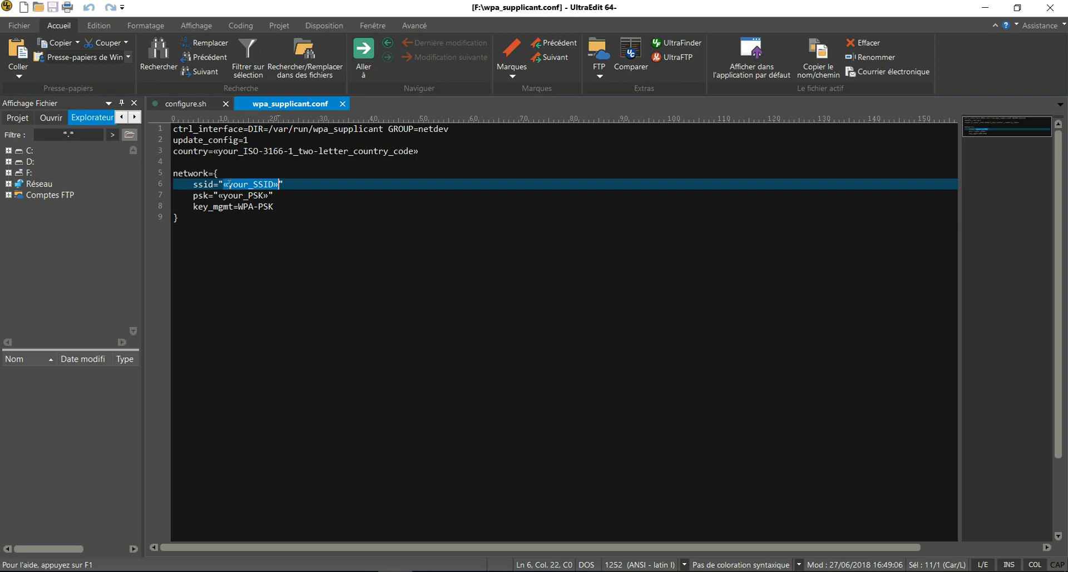
type("mynssid")
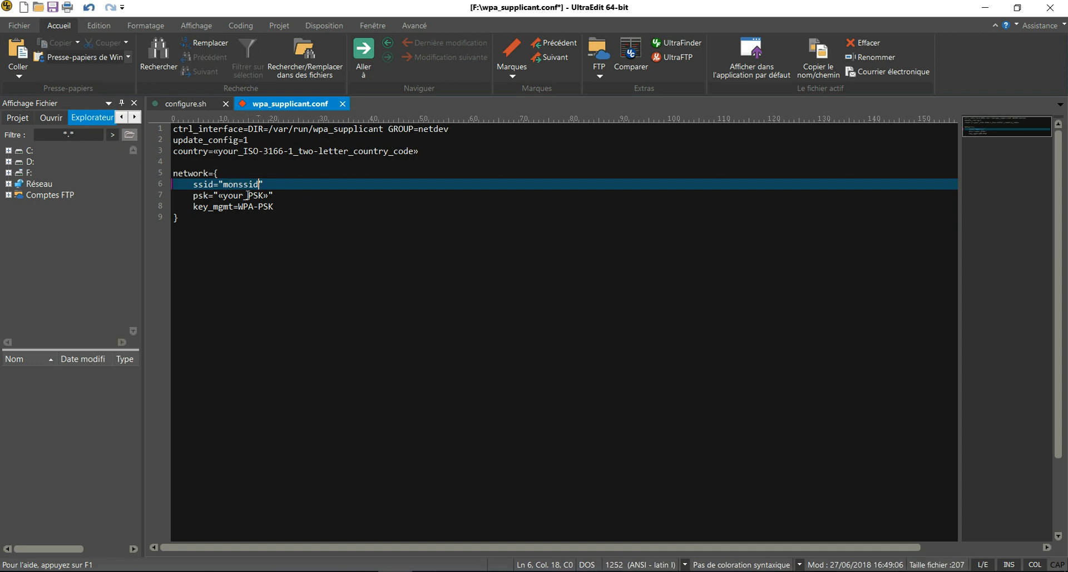
left_click_drag(218, 196, 272, 195)
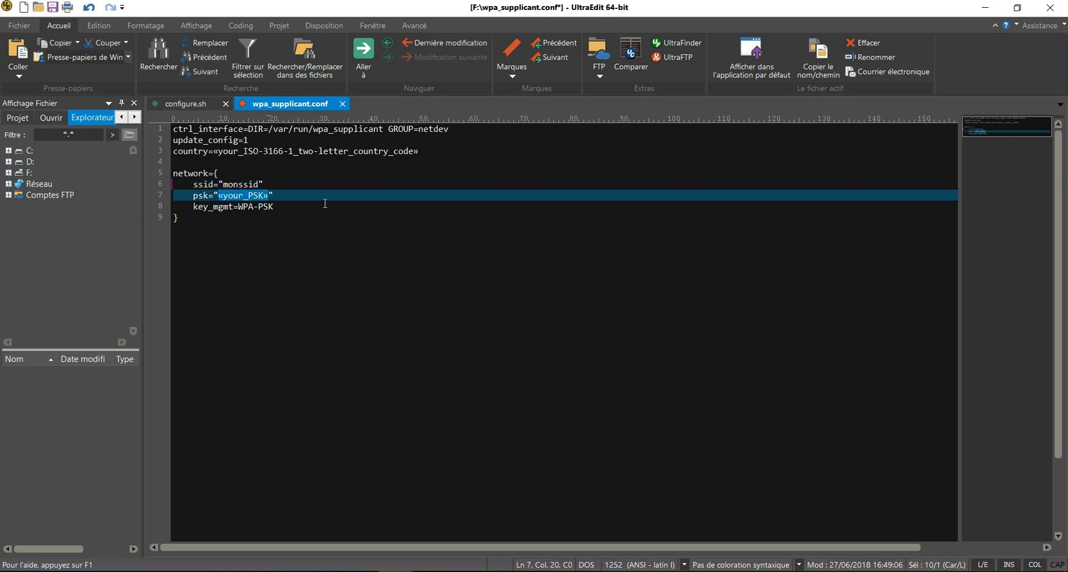
type("monmotdepasse")
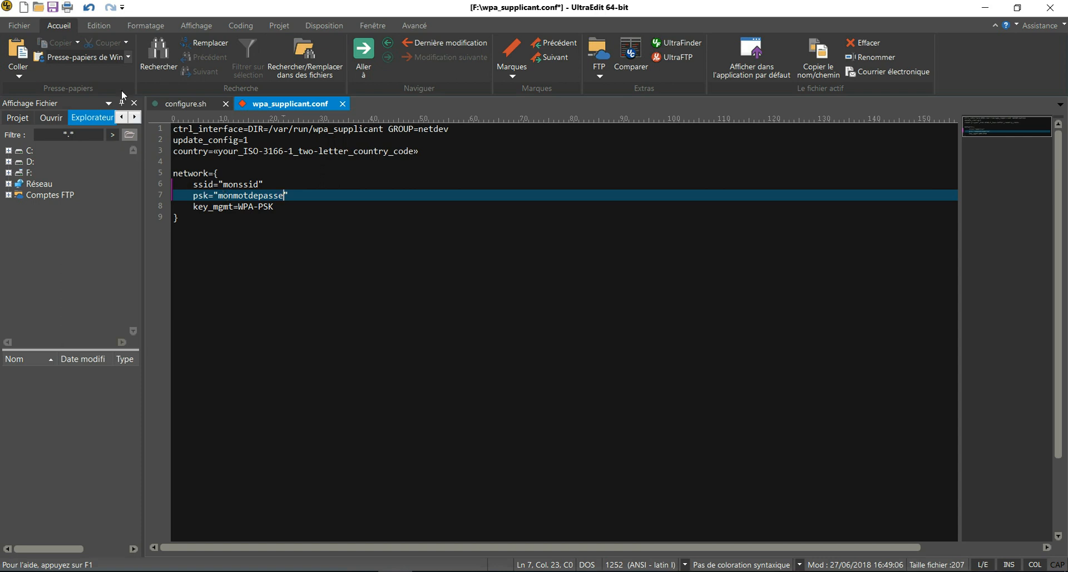
left_click(52, 7)
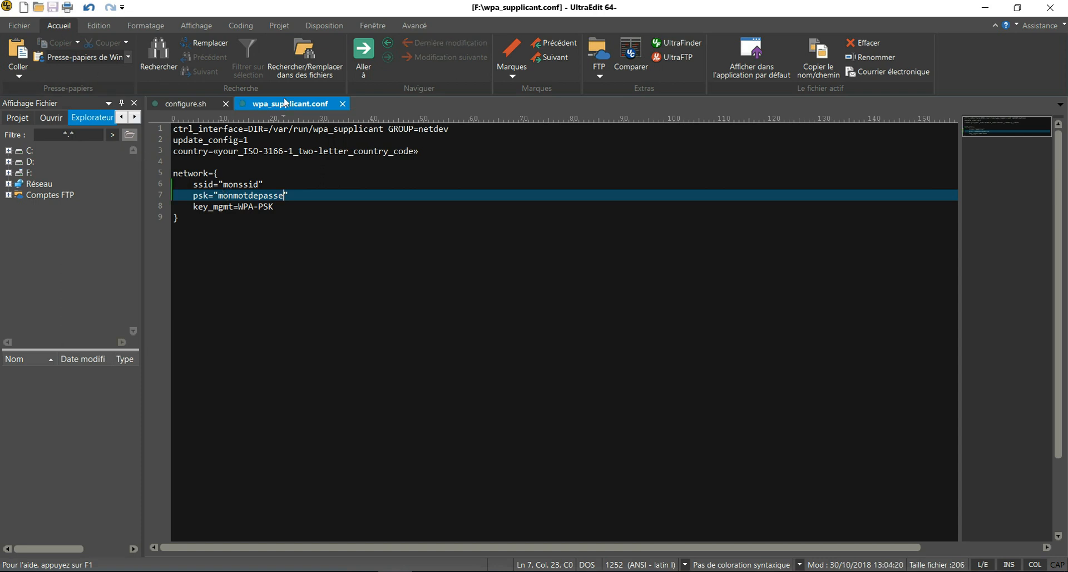
left_click(1050, 8)
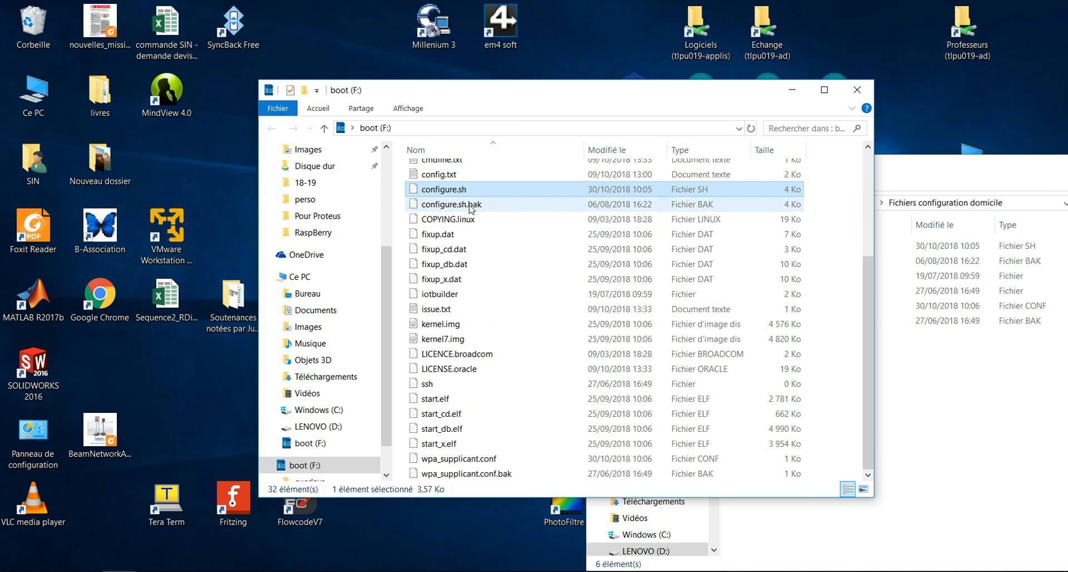
- Close the boot (F:) and Fichiers configuration domicile Explorer windows
left_click(466, 209)
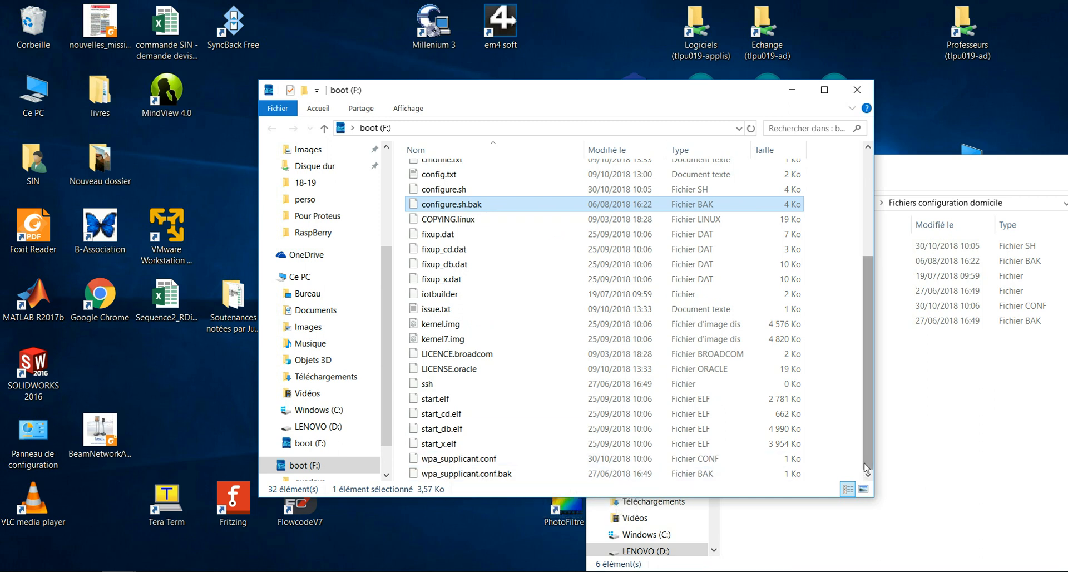
left_click(857, 90)
left_click_drag(853, 169, 552, 141)
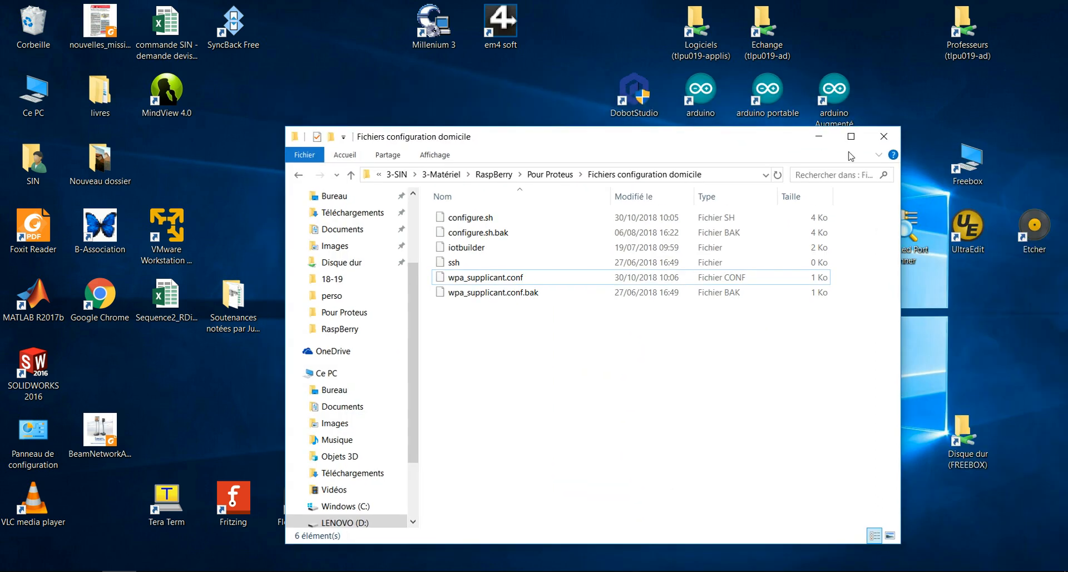
left_click(884, 137)
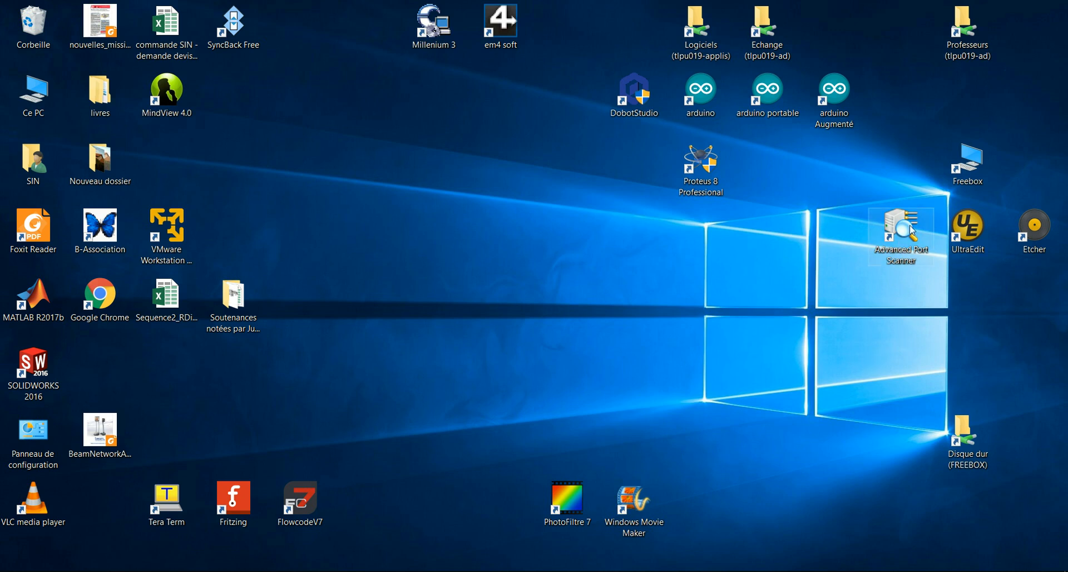
- Scan 192.168.1.1-254 with Advanced Port Scanner, locate raspberrypi at 192.168.1.16, then close it
left_click(898, 239)
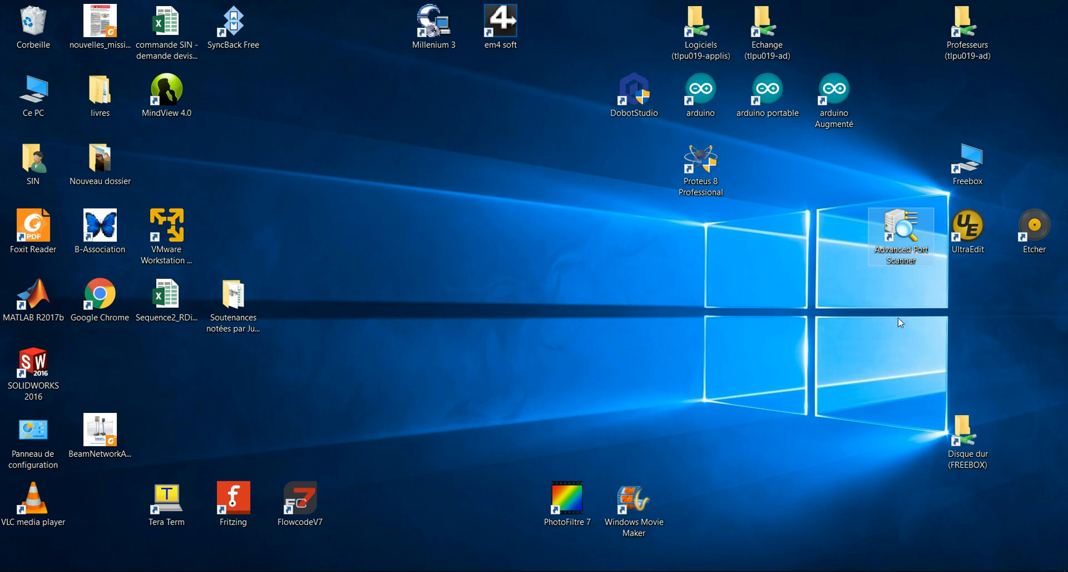
double_click(900, 229)
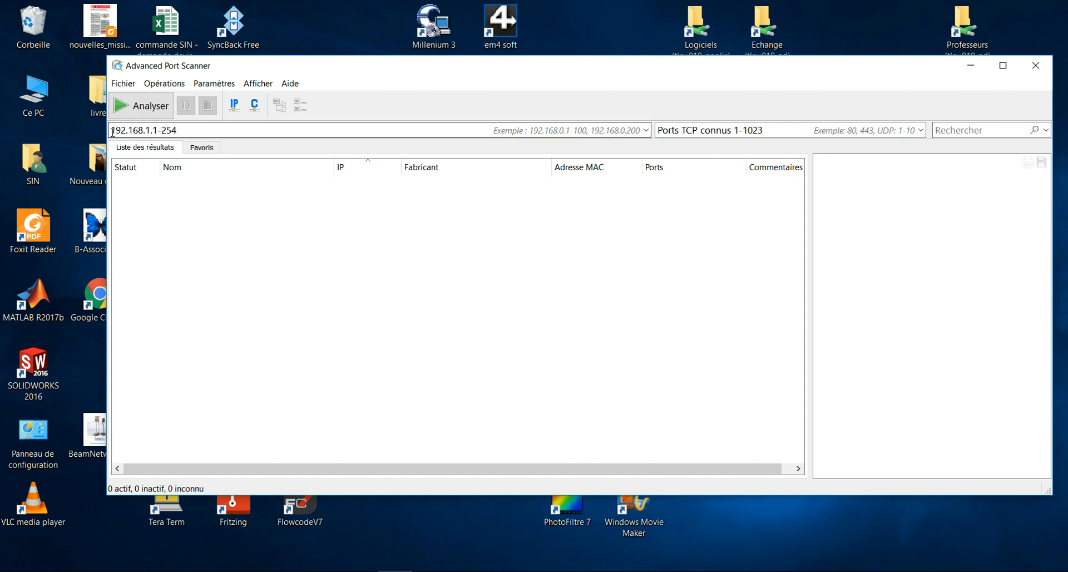
left_click_drag(113, 132, 153, 135)
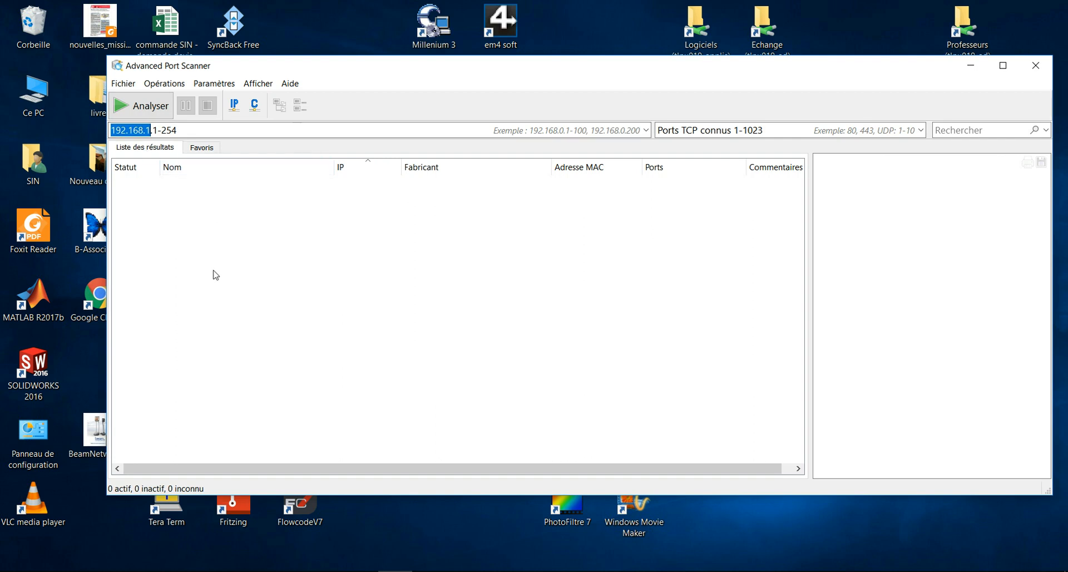
left_click(181, 130)
key("shift+Left")
key("shift+Left")
key("shift+Left")
key("shift+Left")
key("shift+Left")
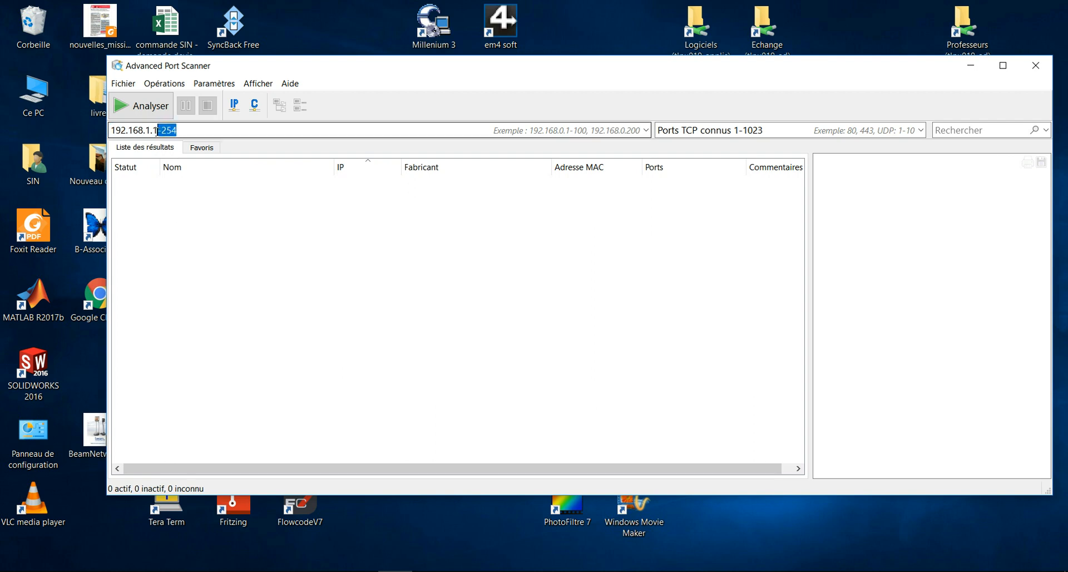
left_click(190, 135)
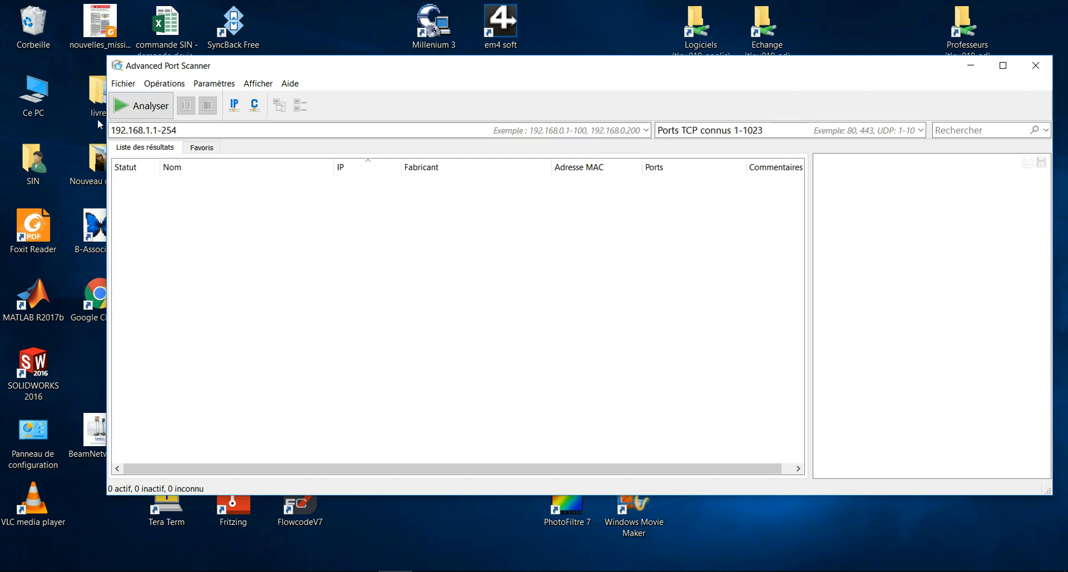
key("Return")
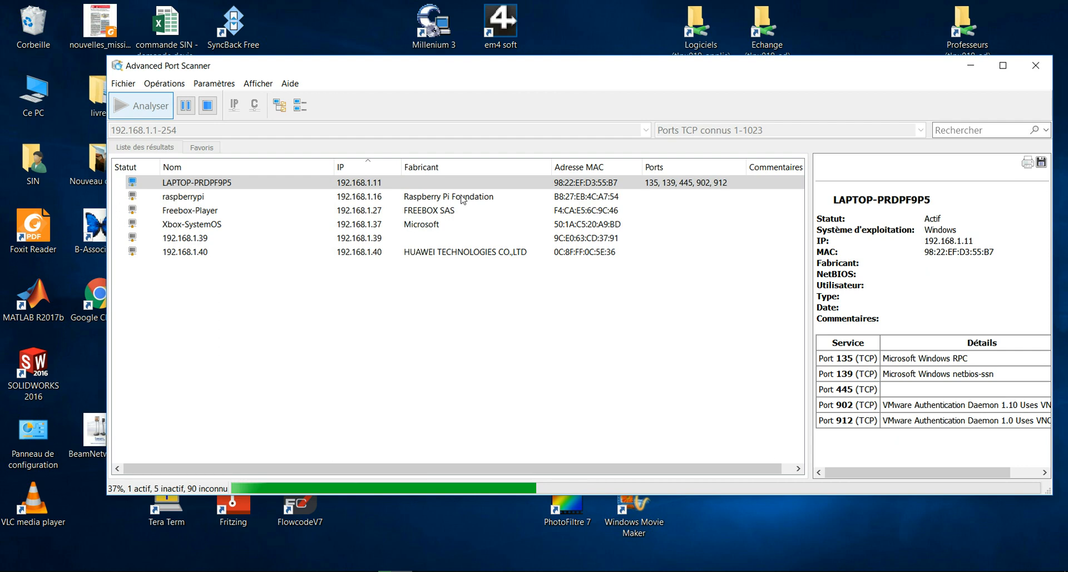
left_click(434, 198)
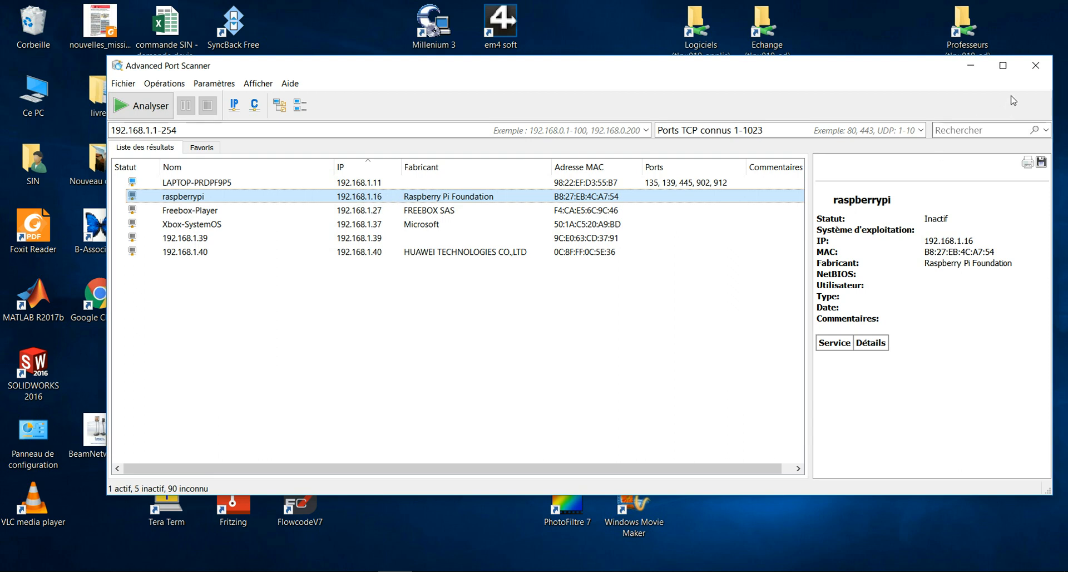
left_click(1036, 65)
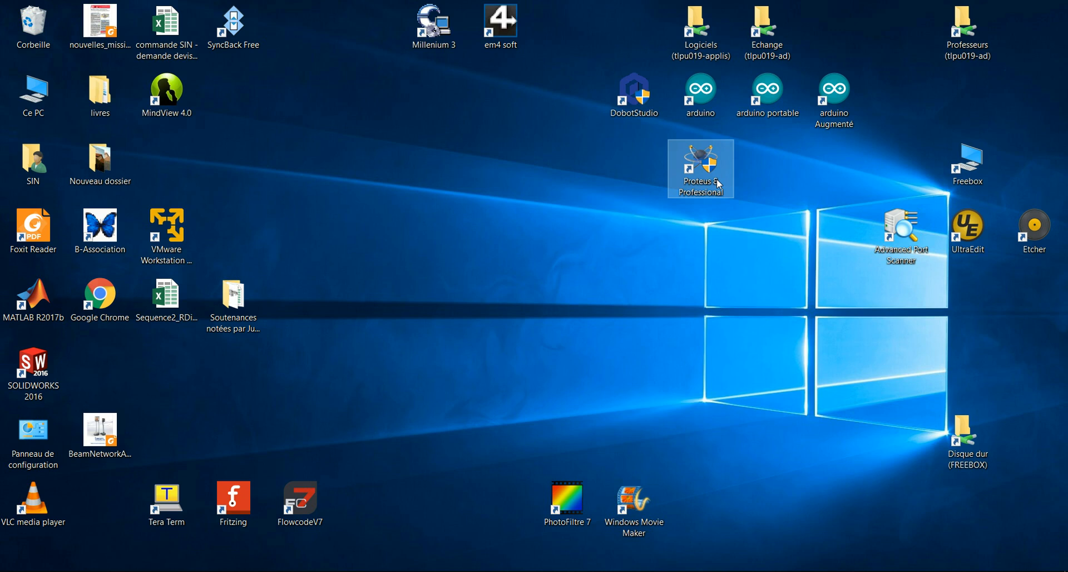
- Create flowchart project New Project2 targeting the Raspberry Pi family (Raspberry Pi 3) in Proteus
double_click(701, 166)
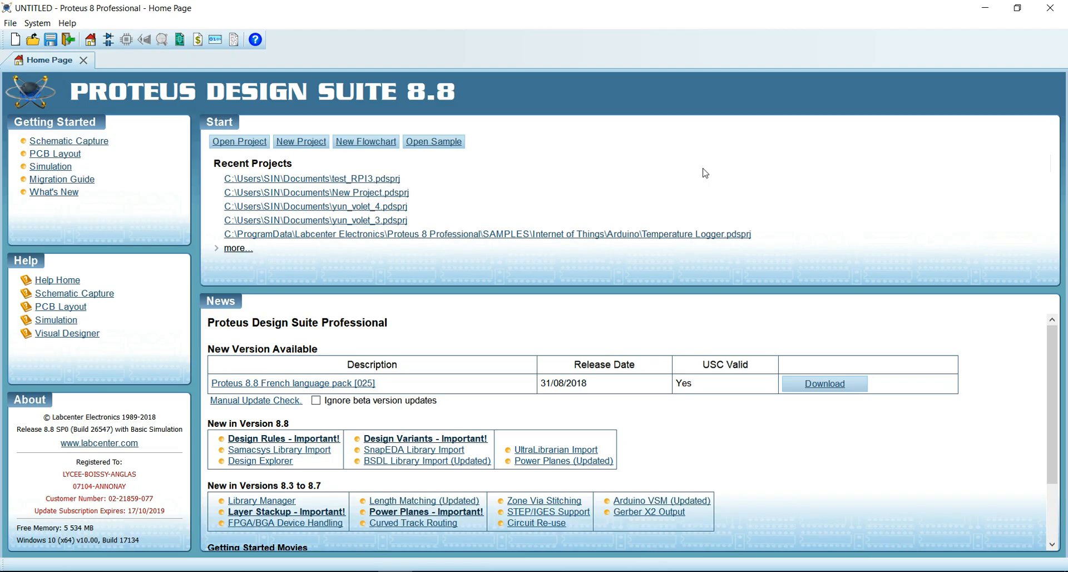
left_click(367, 141)
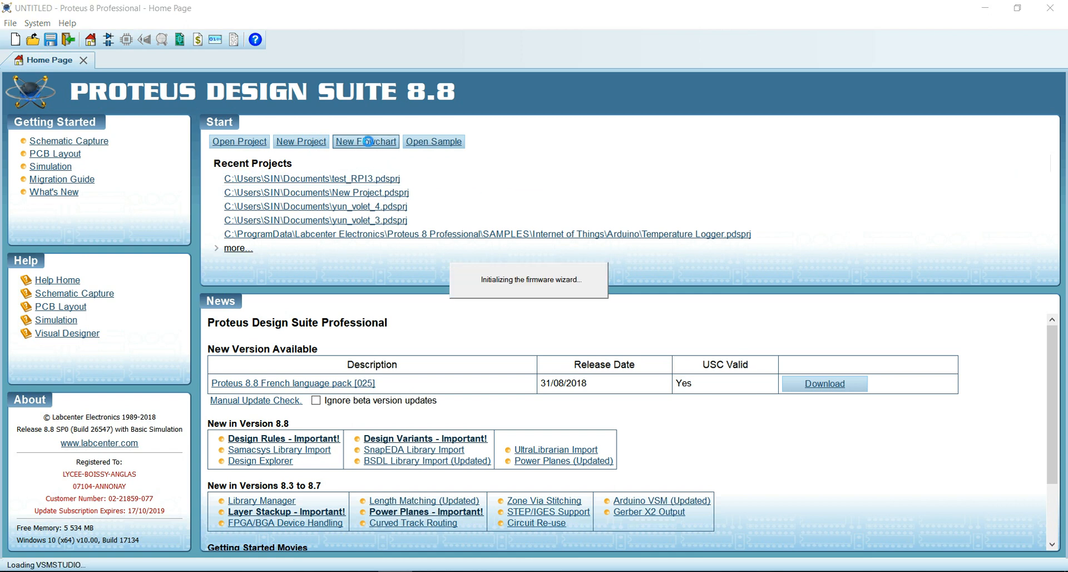
left_click(617, 426)
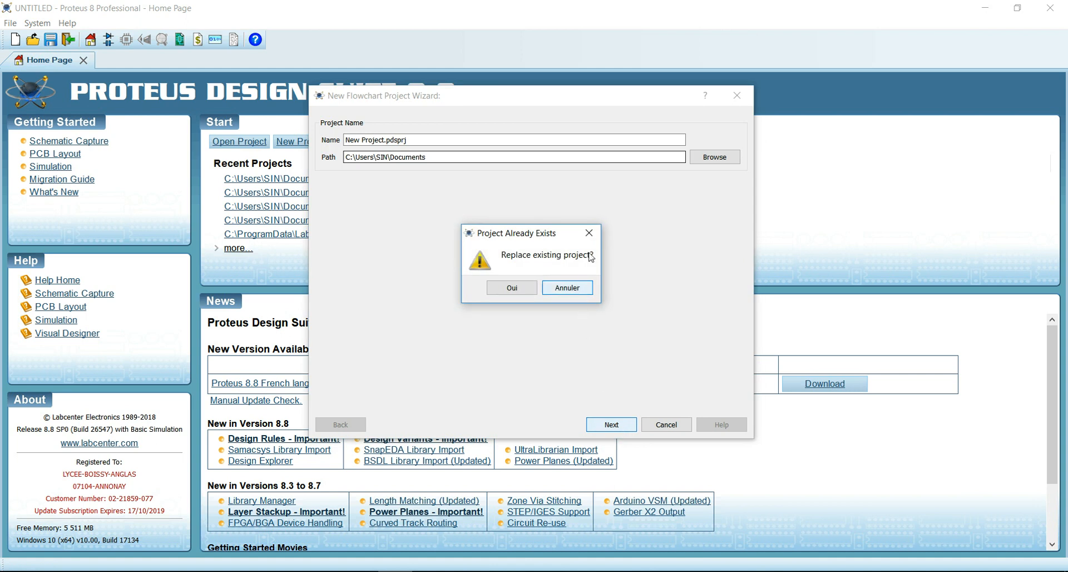
left_click(589, 233)
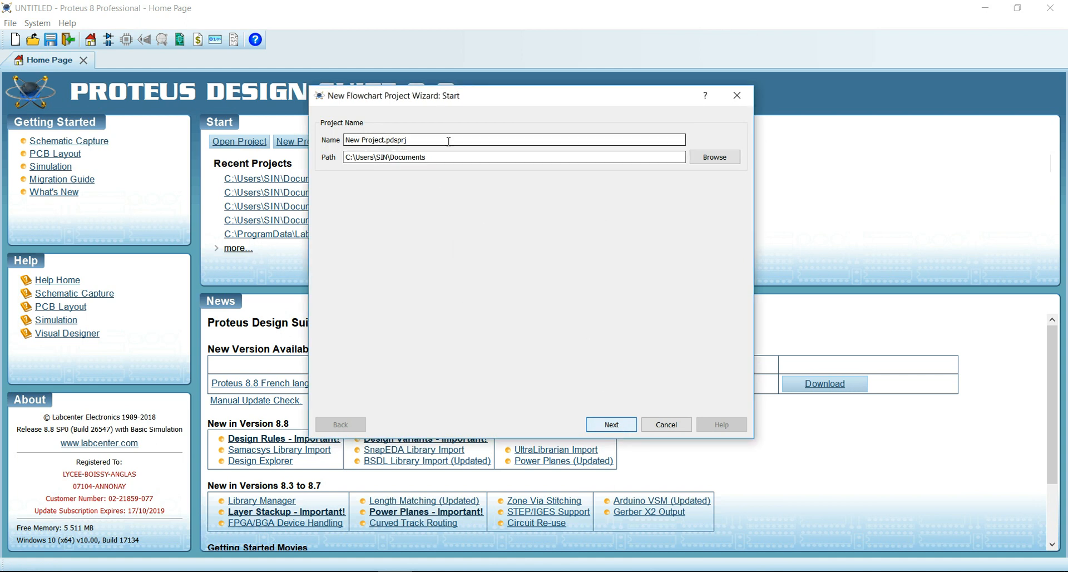
type("2")
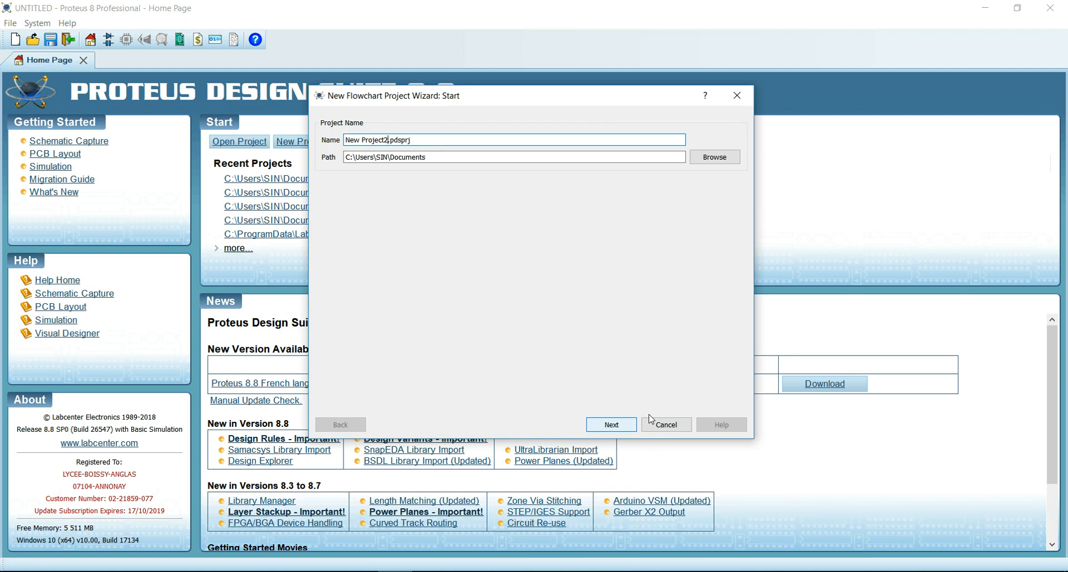
left_click(620, 429)
left_click(633, 177)
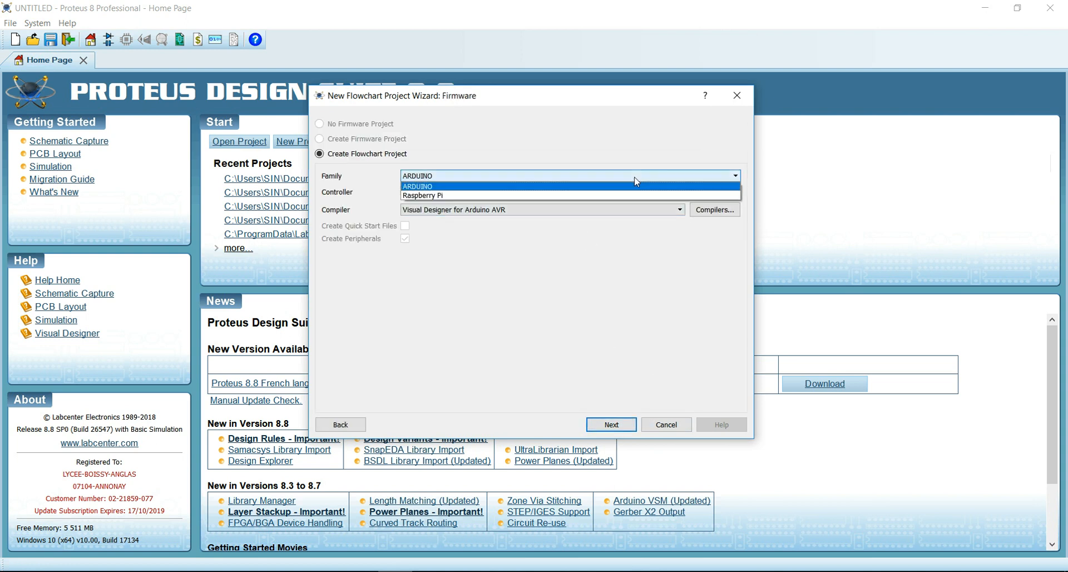
left_click(440, 196)
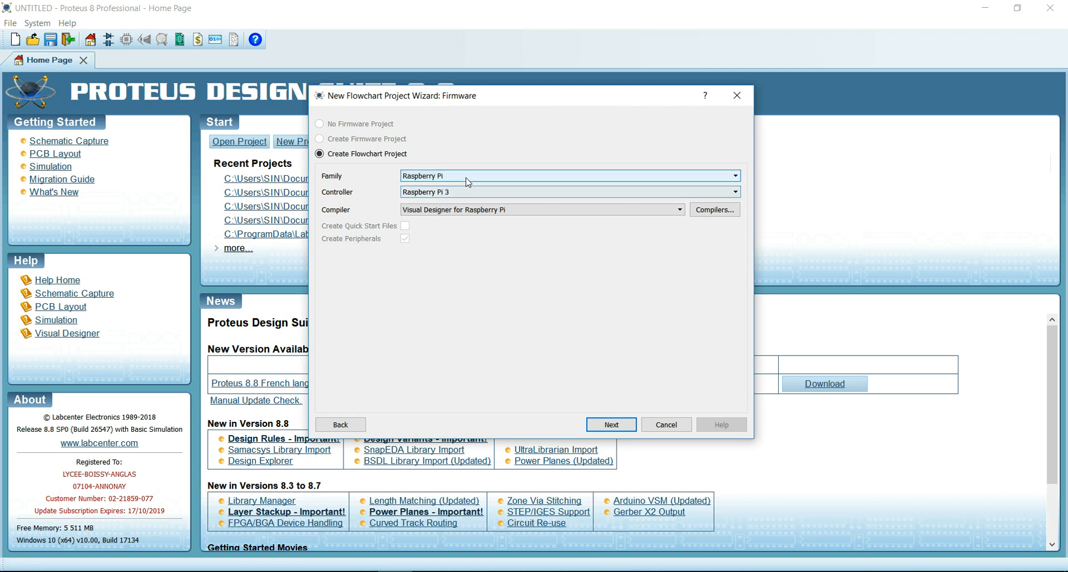
left_click(610, 425)
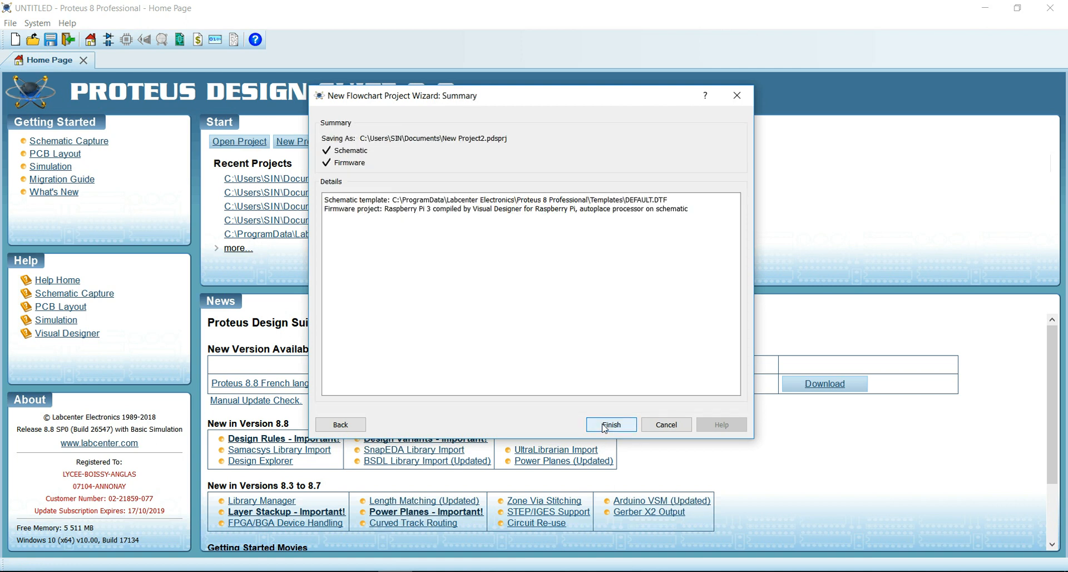
left_click(611, 425)
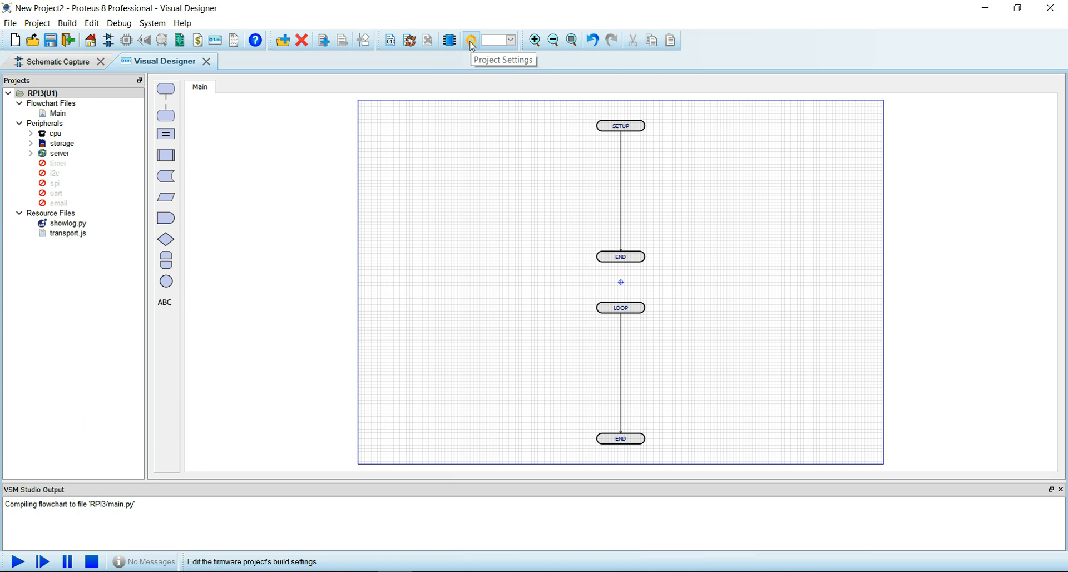
- Point the project settings at Raspberry Pi host 192.168.1.16 and accept them
left_click(471, 41)
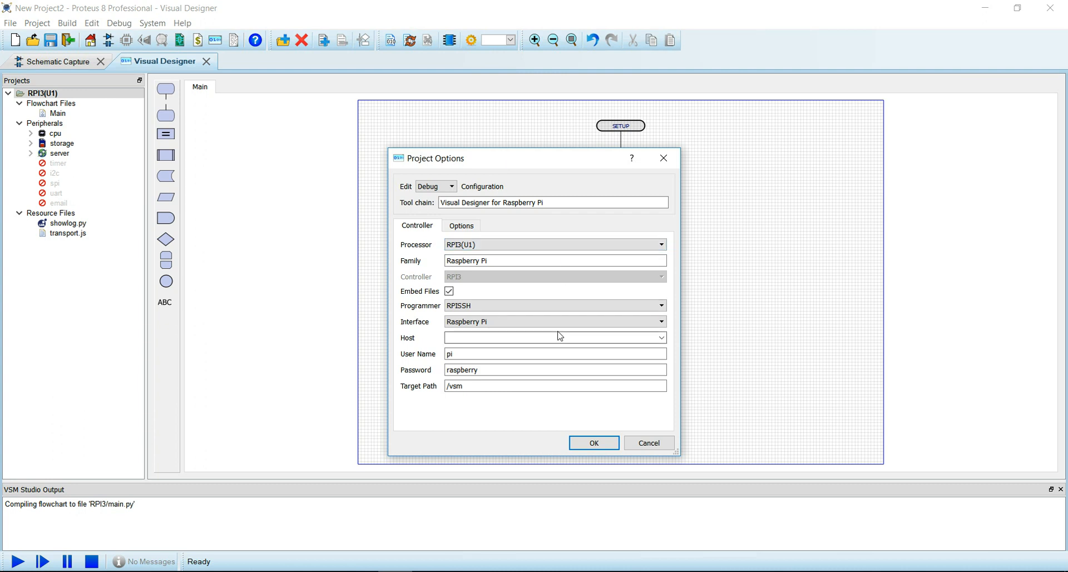
left_click(661, 337)
left_click(639, 336)
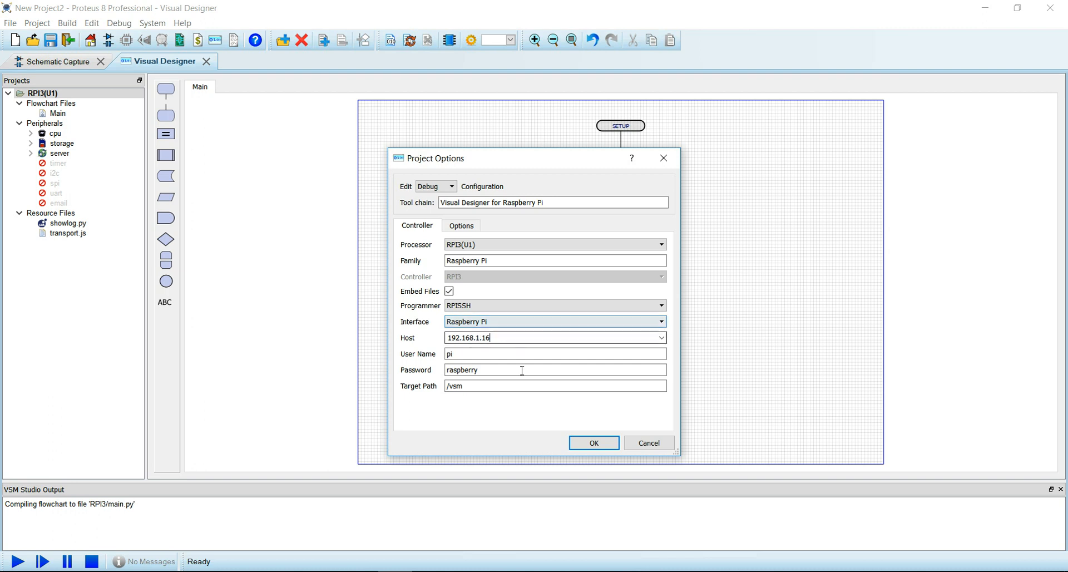
left_click(465, 356)
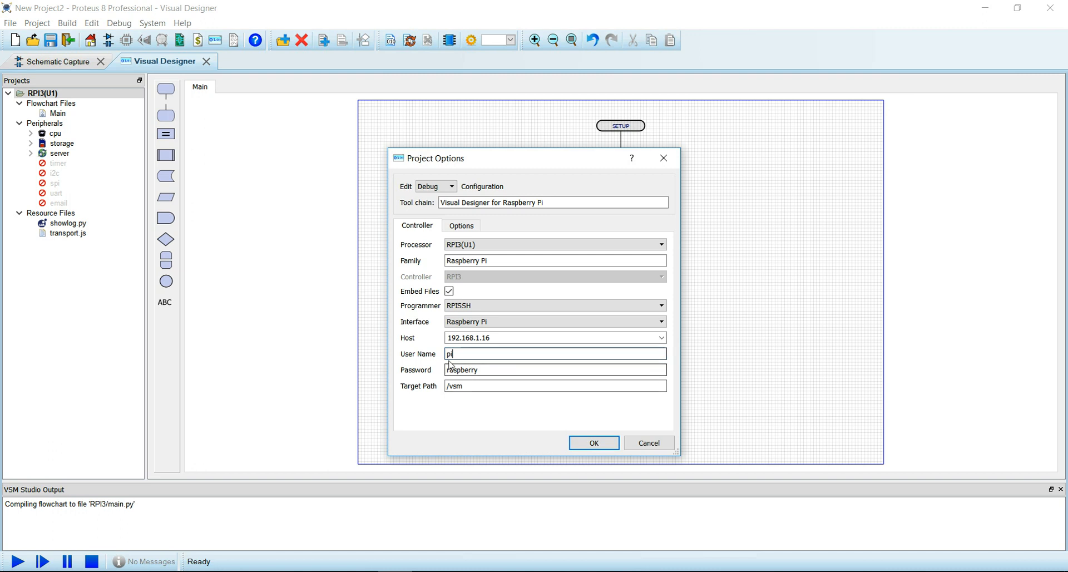
left_click(592, 447)
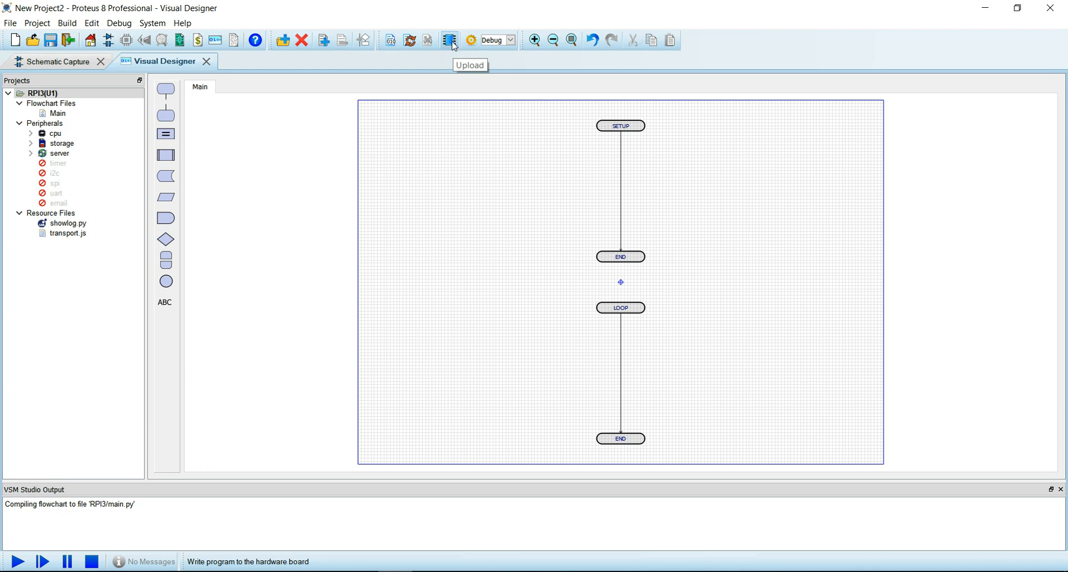
- Upload the program to the Raspberry Pi and approve the board's Proteus configuration
left_click(453, 43)
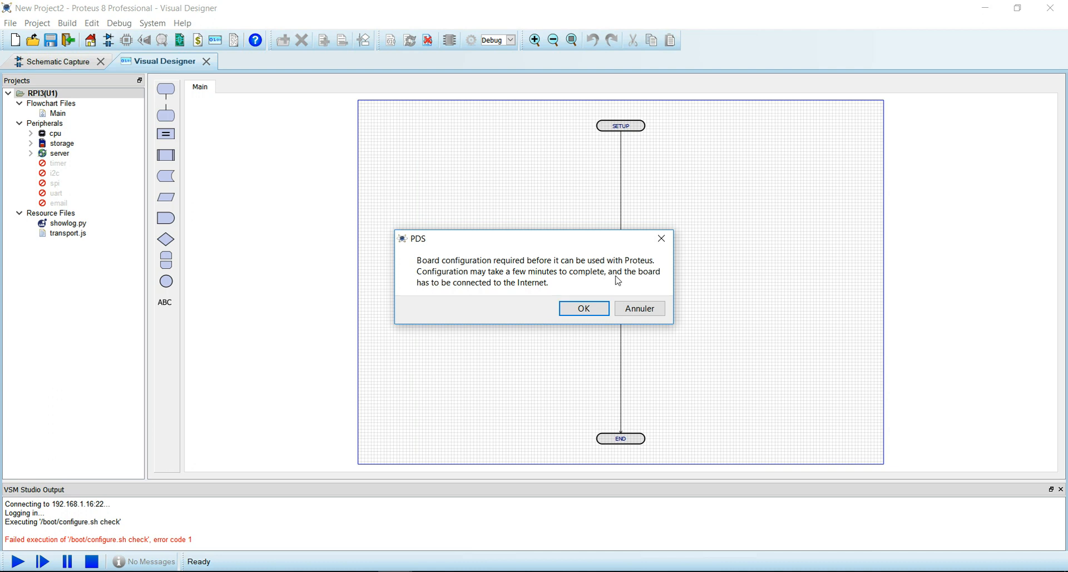
left_click(597, 313)
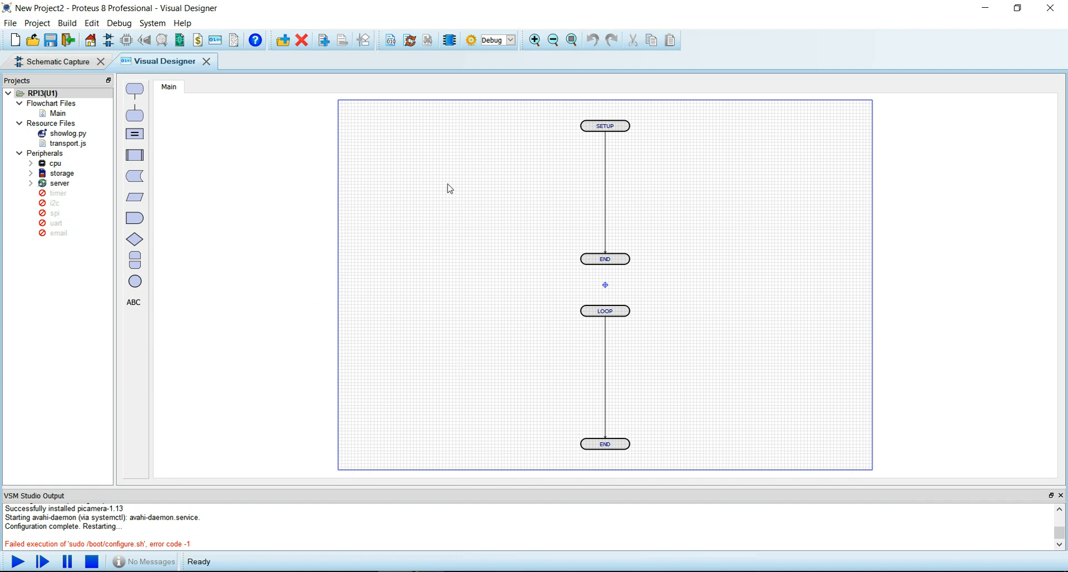
- Move the LOOP routine left and add a Modern Round Plain Button IoT control
left_click(56, 156)
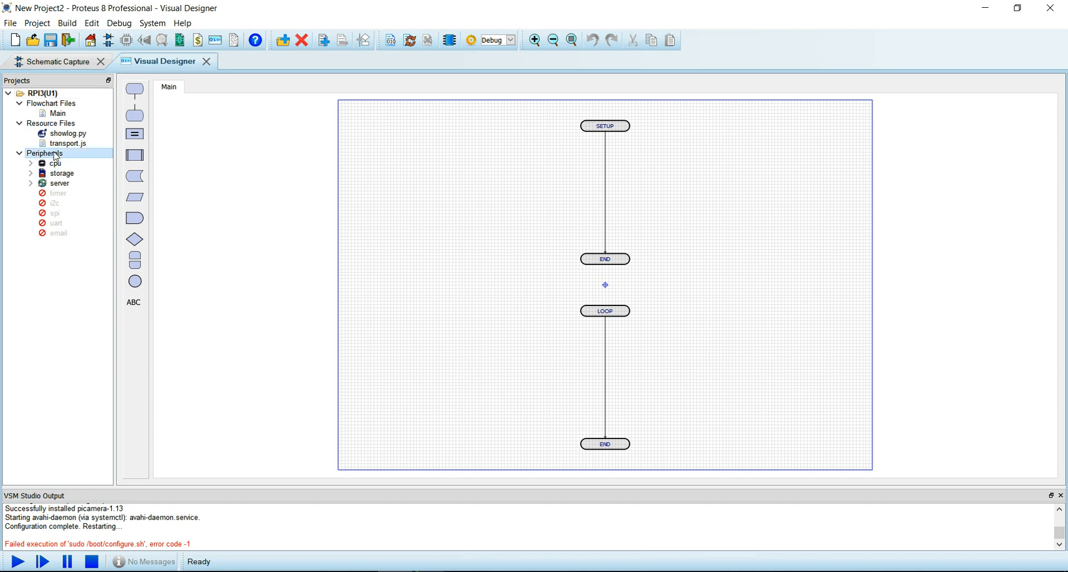
left_click_drag(612, 311, 393, 145)
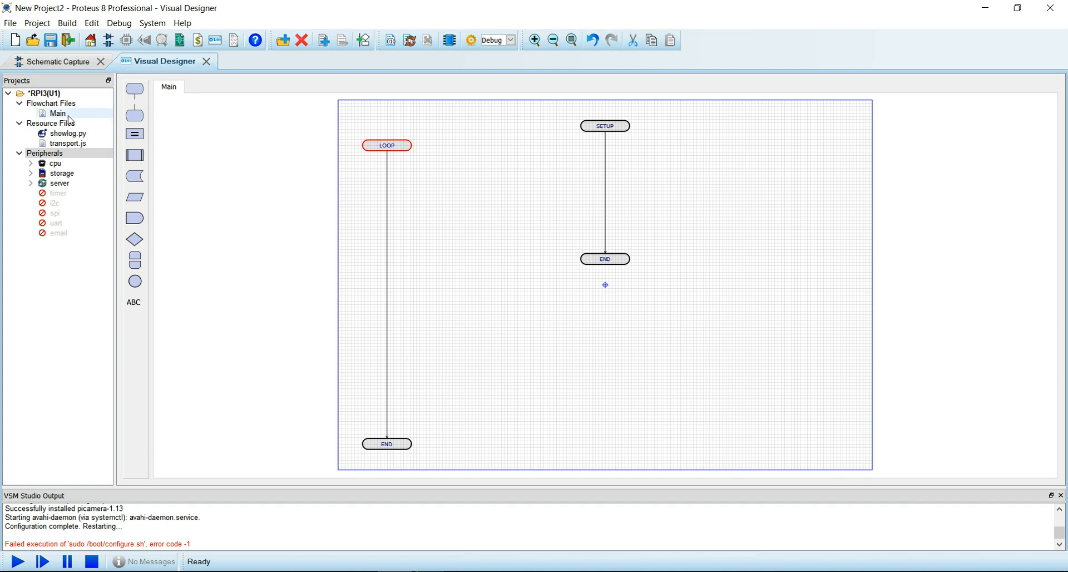
right_click(60, 95)
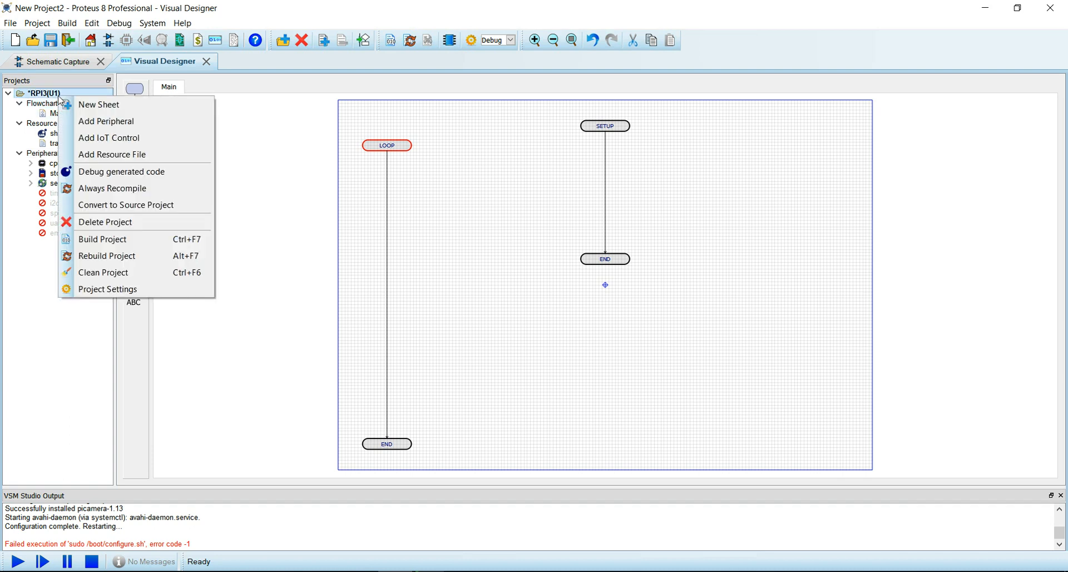
left_click(129, 143)
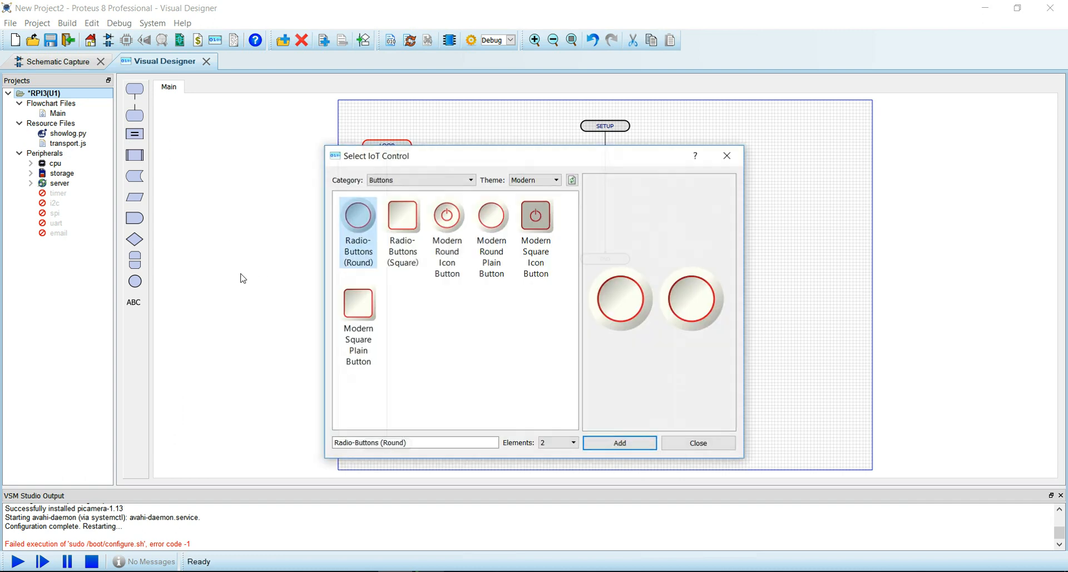
double_click(488, 234)
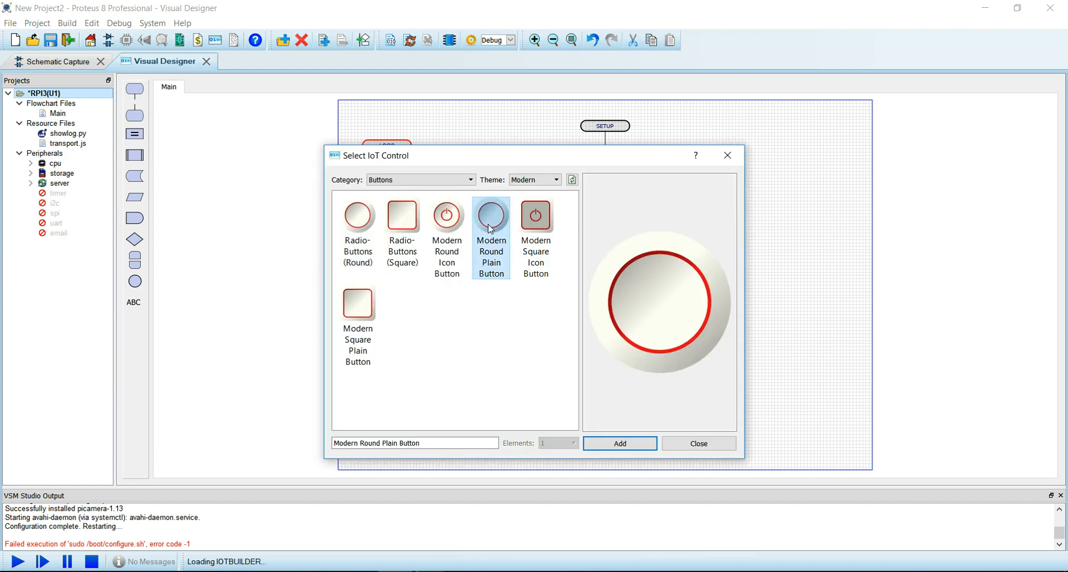
left_click(688, 445)
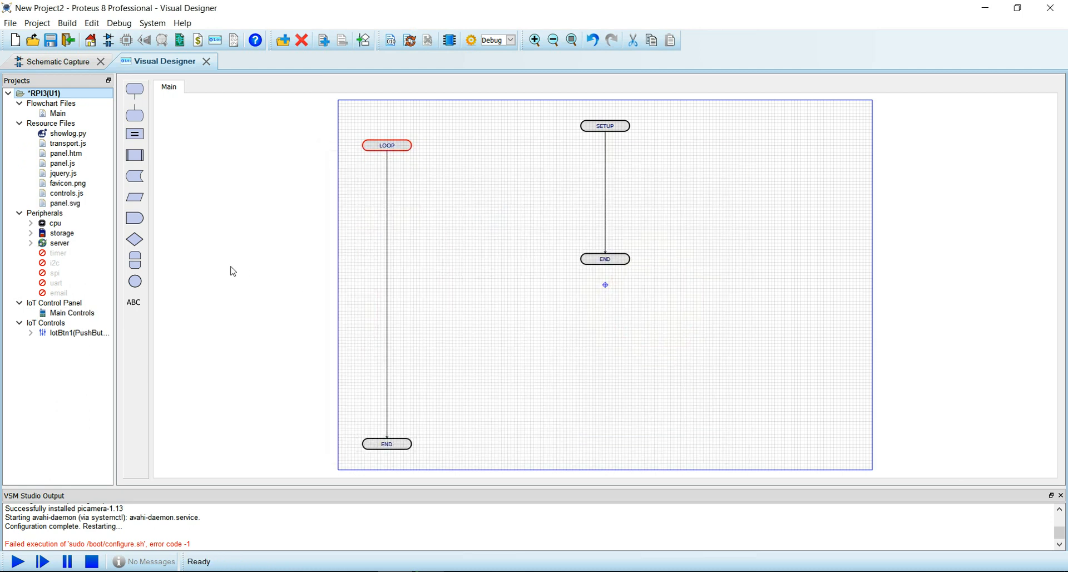
- Add a Blue Pill LED indicator, then remove the duplicate lotLED2
right_click(59, 305)
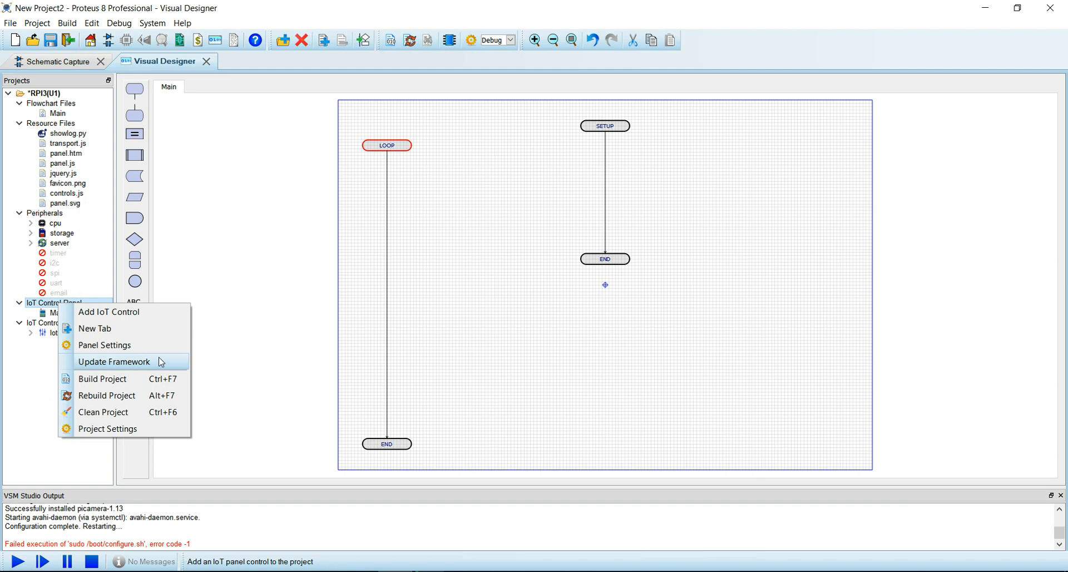
left_click(106, 312)
left_click(439, 180)
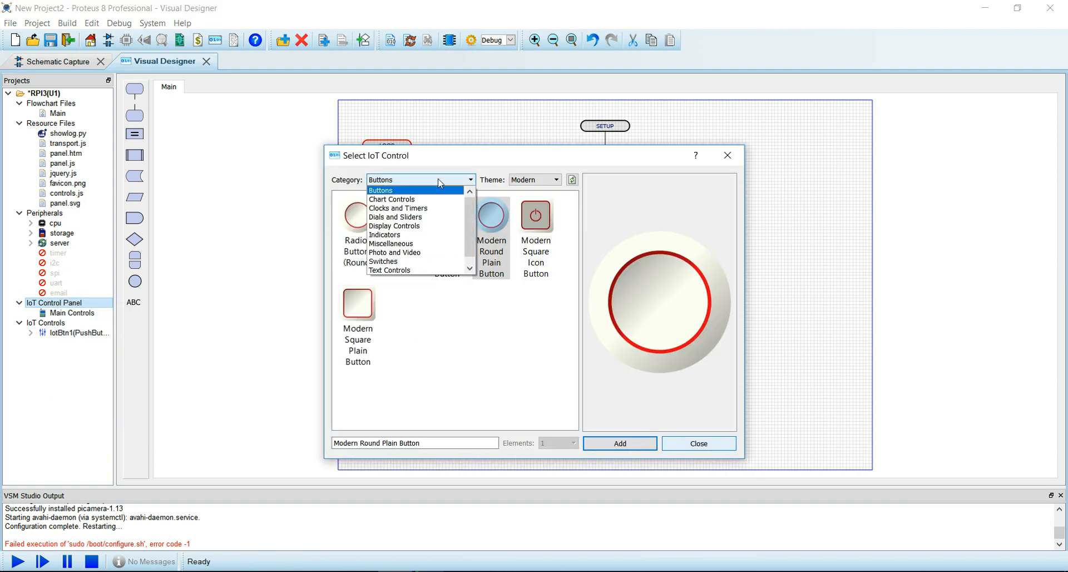
left_click(427, 236)
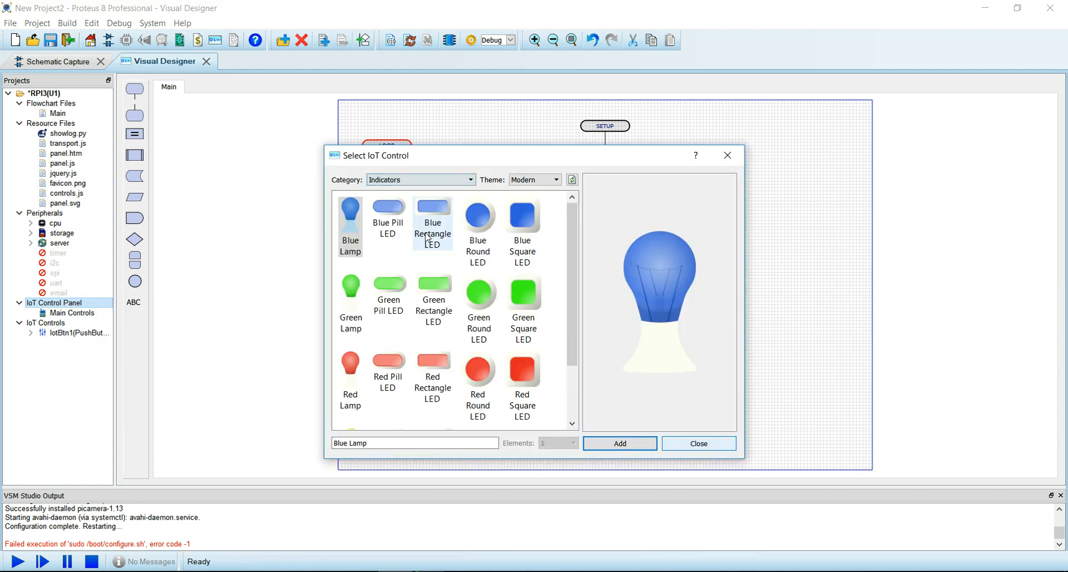
double_click(388, 214)
left_click(631, 443)
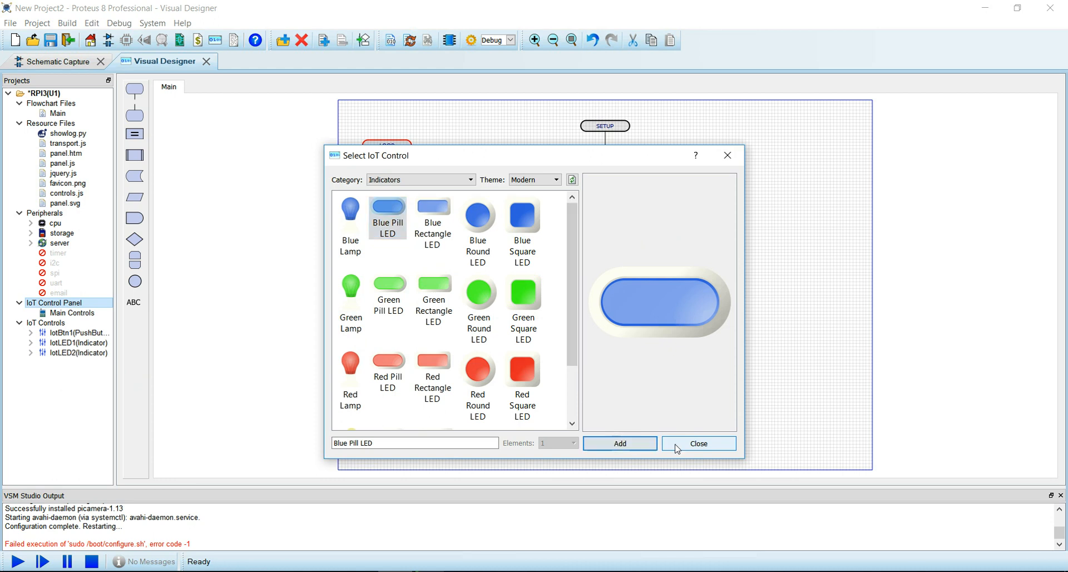
left_click(675, 446)
right_click(84, 355)
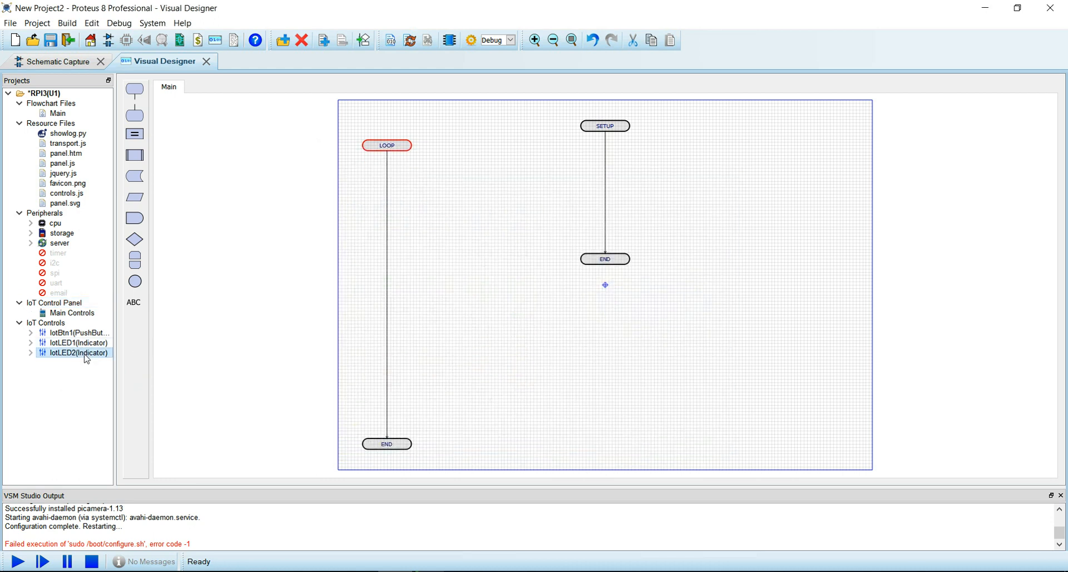
left_click(122, 381)
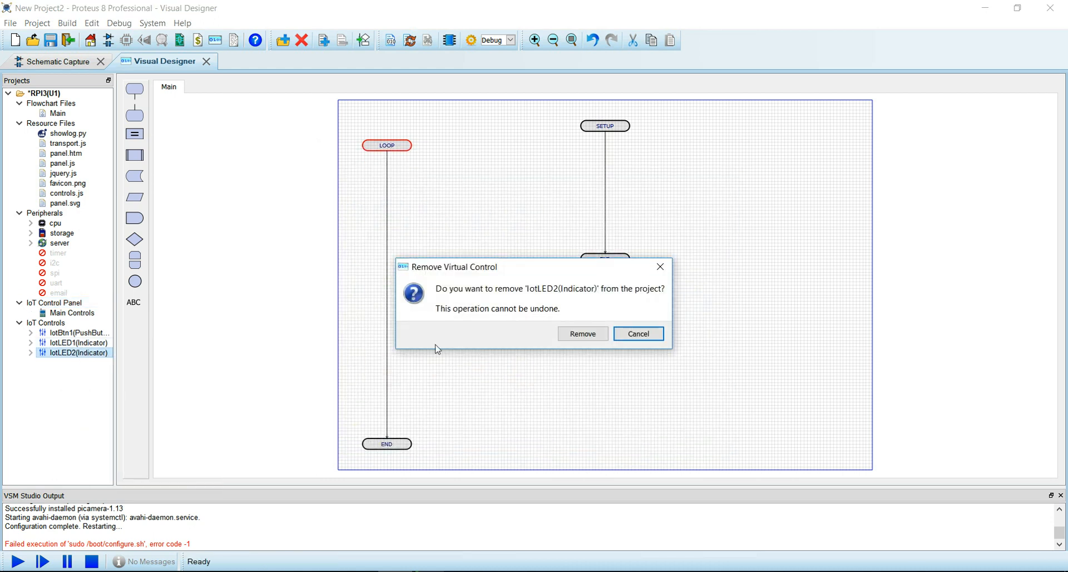
left_click(583, 334)
- Review the button and LED methods, then open the Main Controls panel design
left_click(78, 333)
left_click(31, 333)
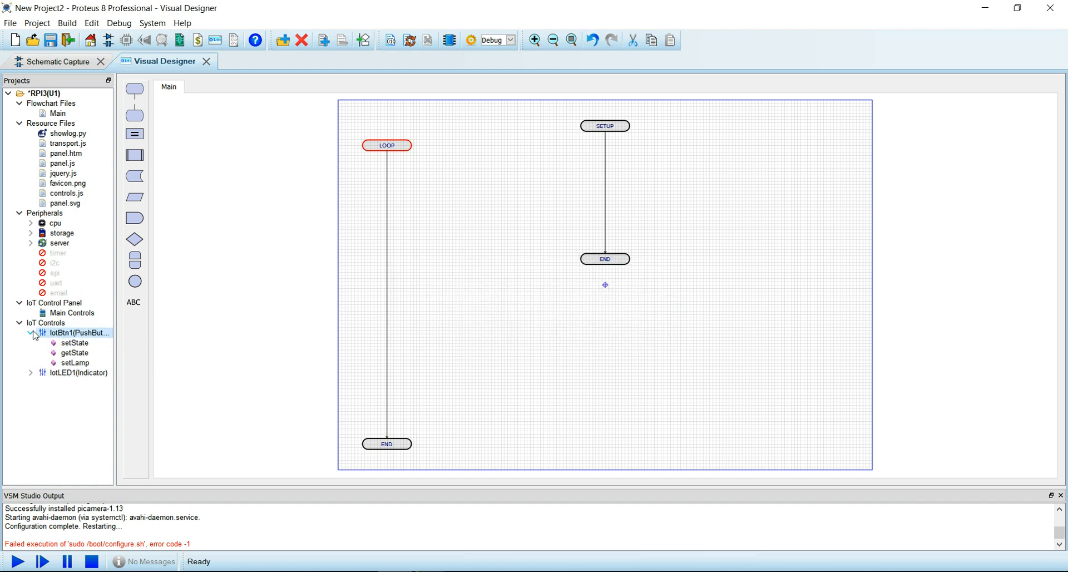
left_click(31, 373)
double_click(73, 313)
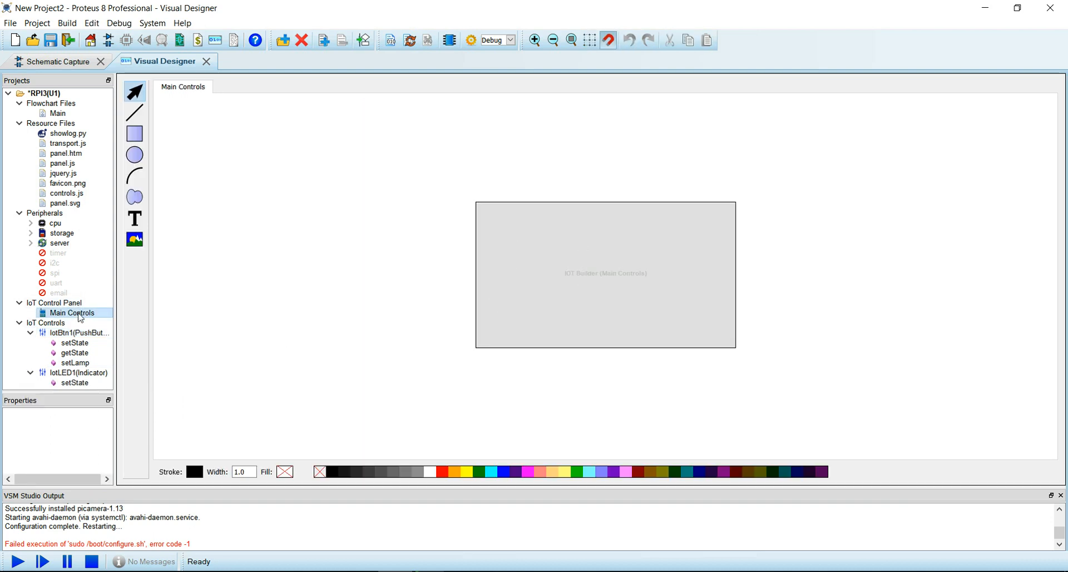
- Set the panel to tablet size 1024×768 titled 'Panneau de controle'
right_click(80, 316)
left_click(129, 389)
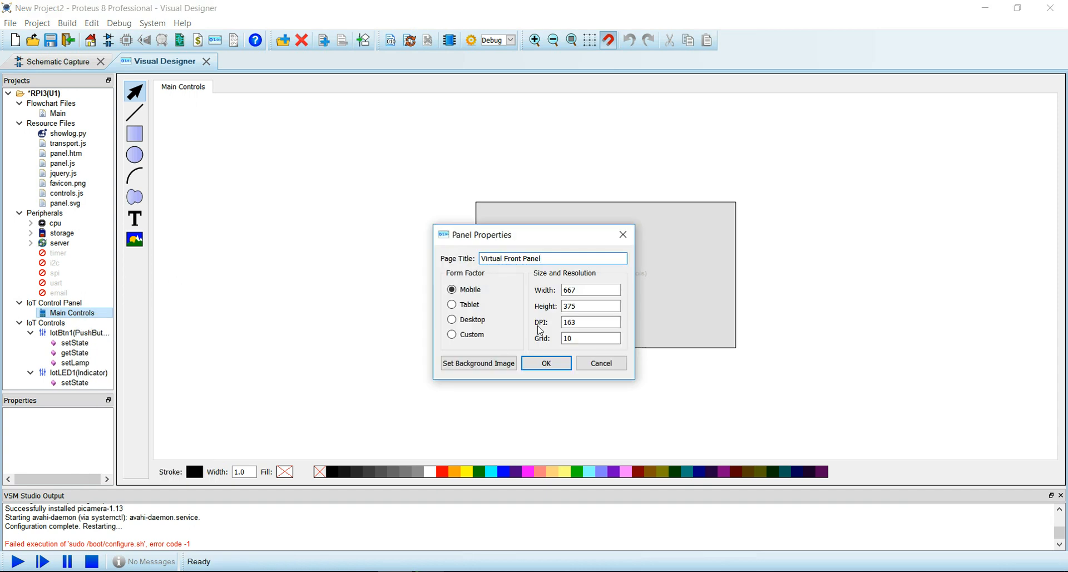
left_click(464, 308)
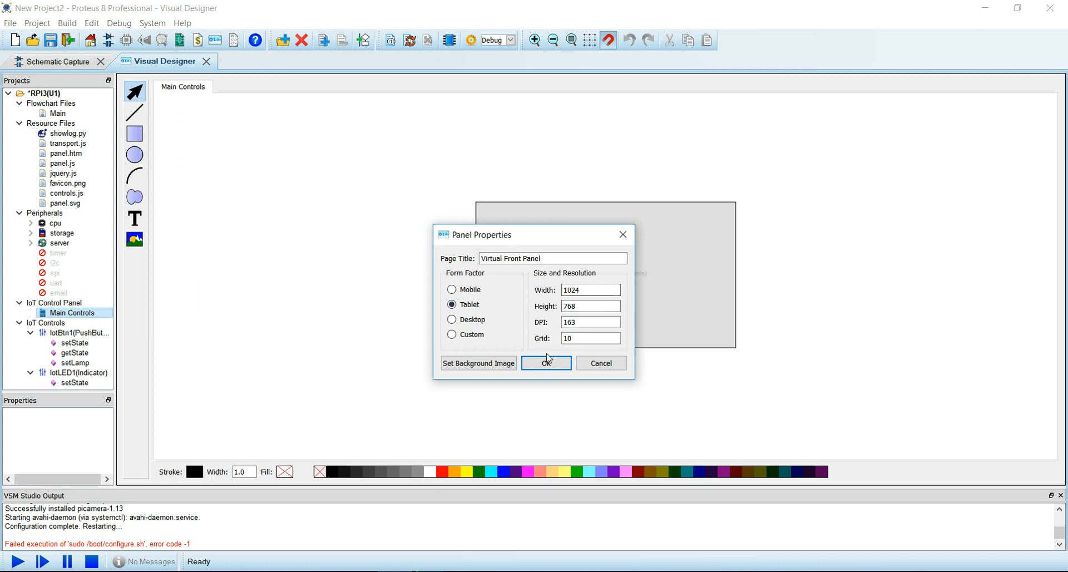
left_click_drag(551, 258, 450, 259)
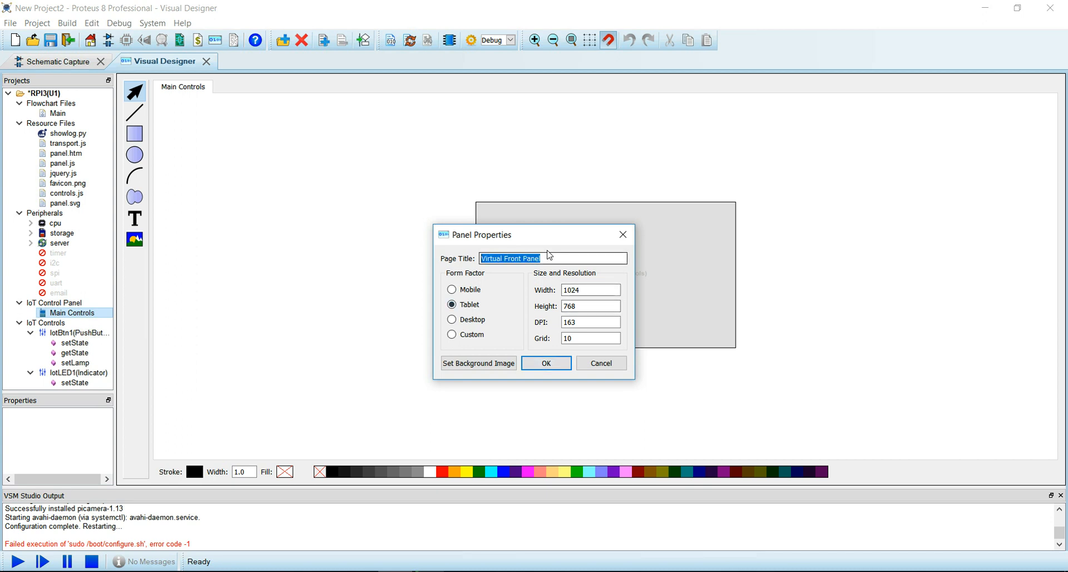
type("Panneau de controle")
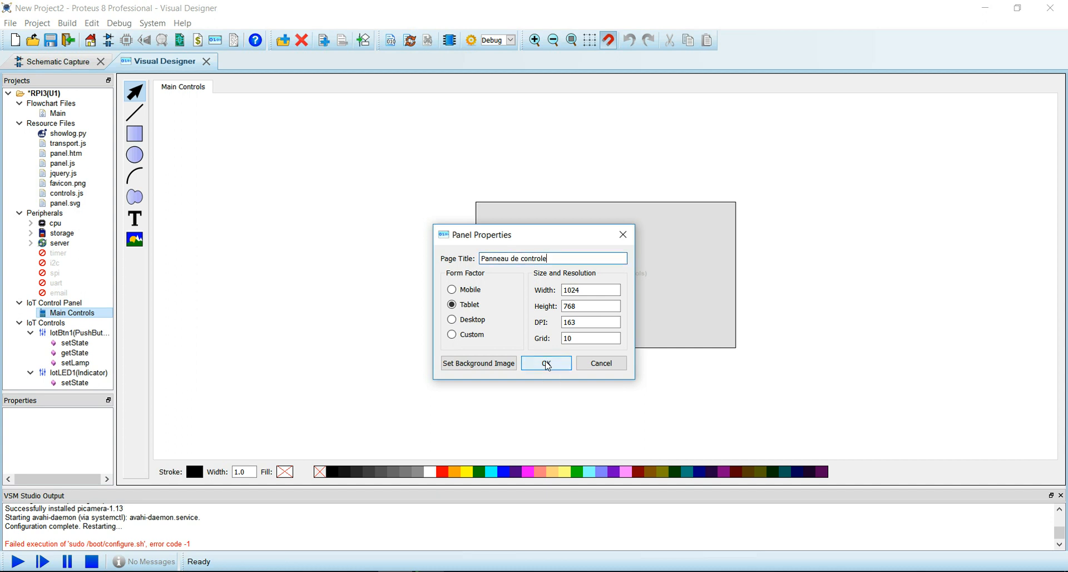
left_click(546, 363)
- Place the pushbutton at the panel's upper right and the LED below it
left_click_drag(75, 332, 449, 263)
left_click_drag(78, 372, 729, 310)
left_click_drag(469, 276, 614, 250)
left_click(478, 269)
left_click_drag(477, 270, 747, 172)
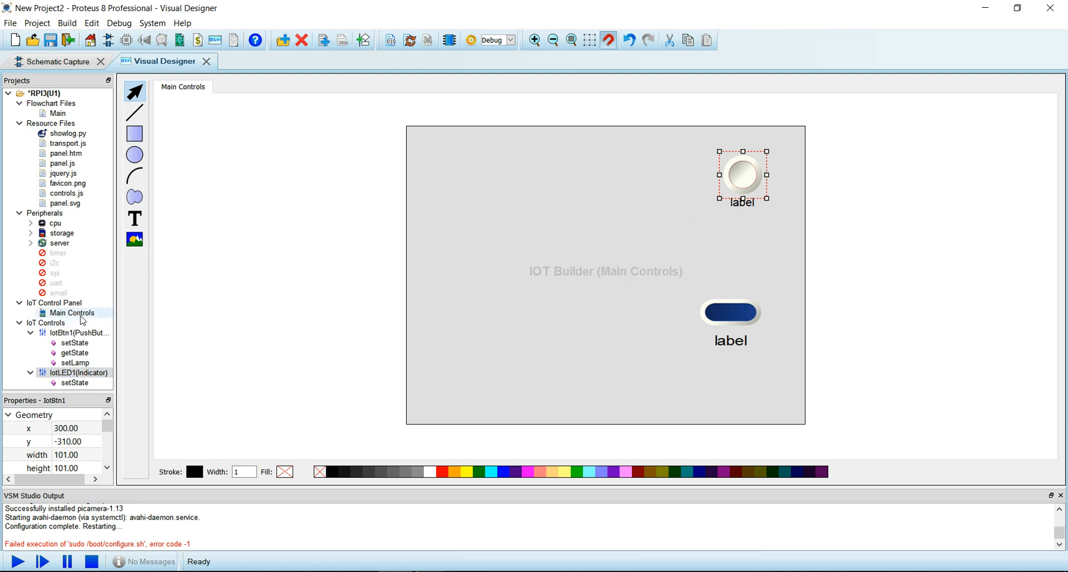
- Use logo Boissy_2014.jpg from the Nico folder as the panel background
right_click(77, 314)
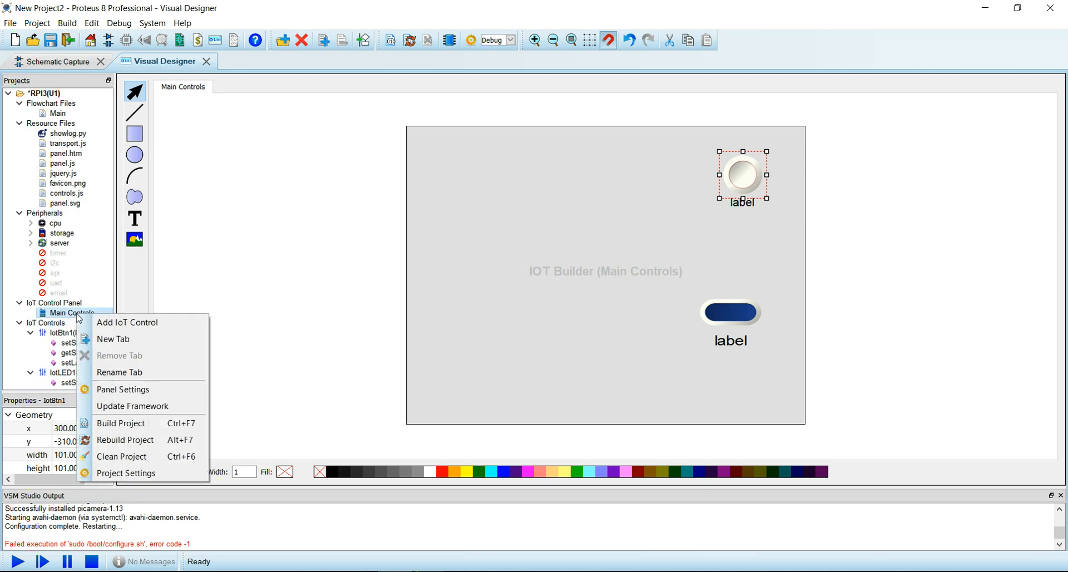
left_click(157, 393)
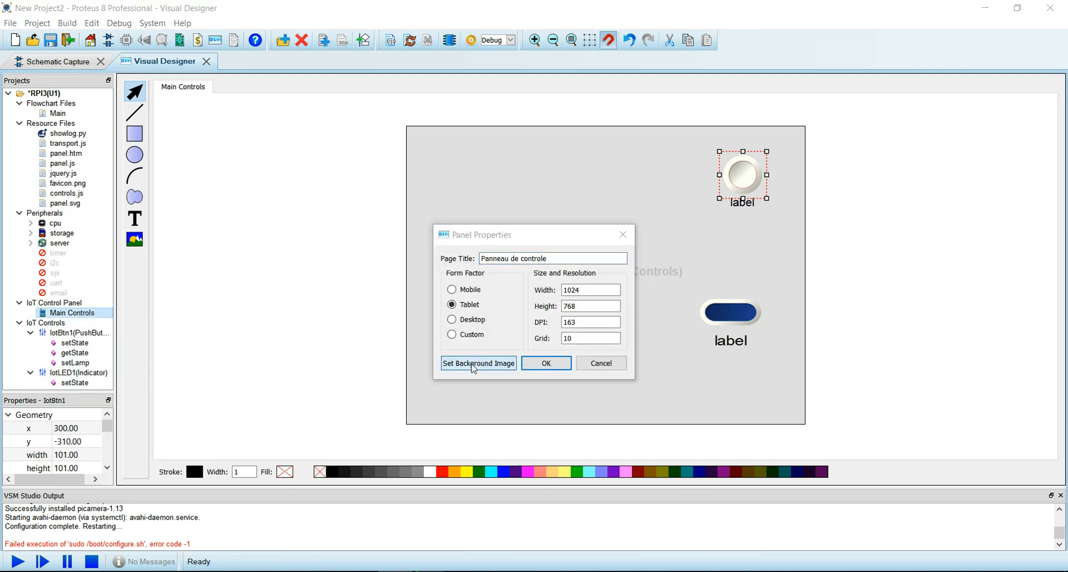
left_click(467, 365)
scroll(245, 228, "up", 5)
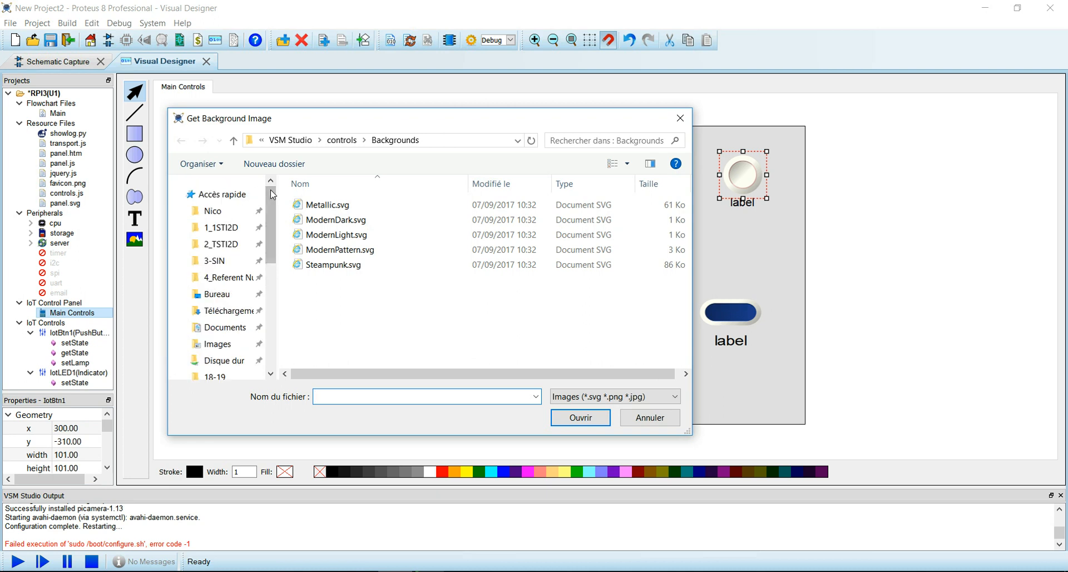
left_click(213, 210)
scroll(383, 280, "down", 5)
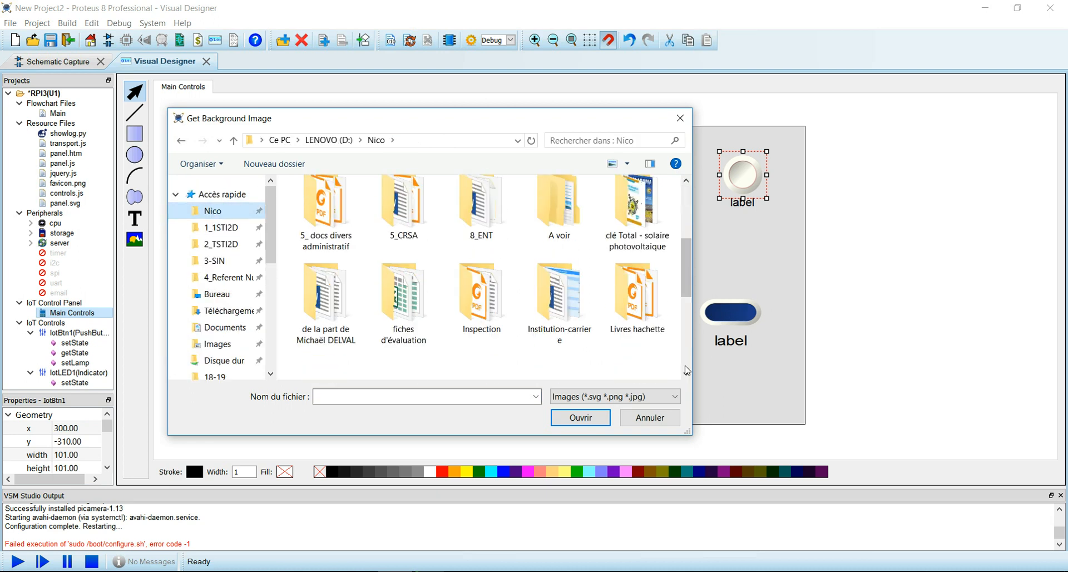
left_click(436, 237)
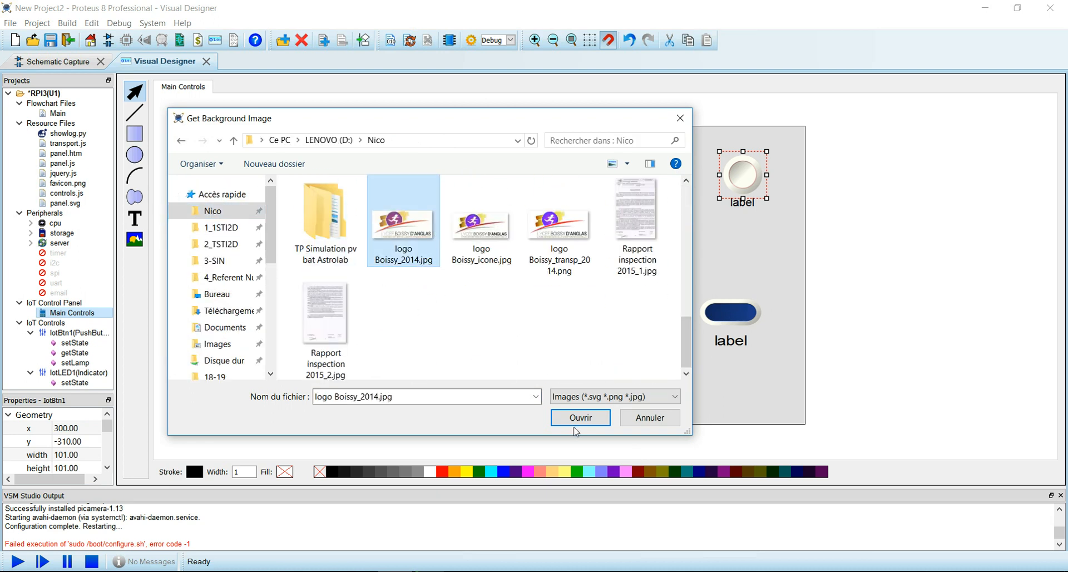
left_click(592, 423)
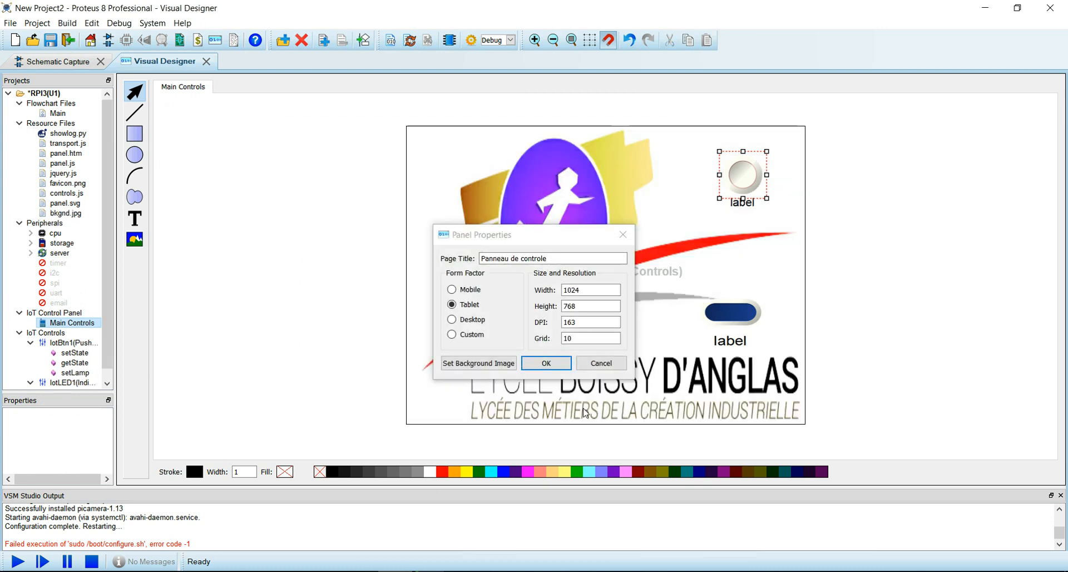
left_click_drag(541, 241, 283, 134)
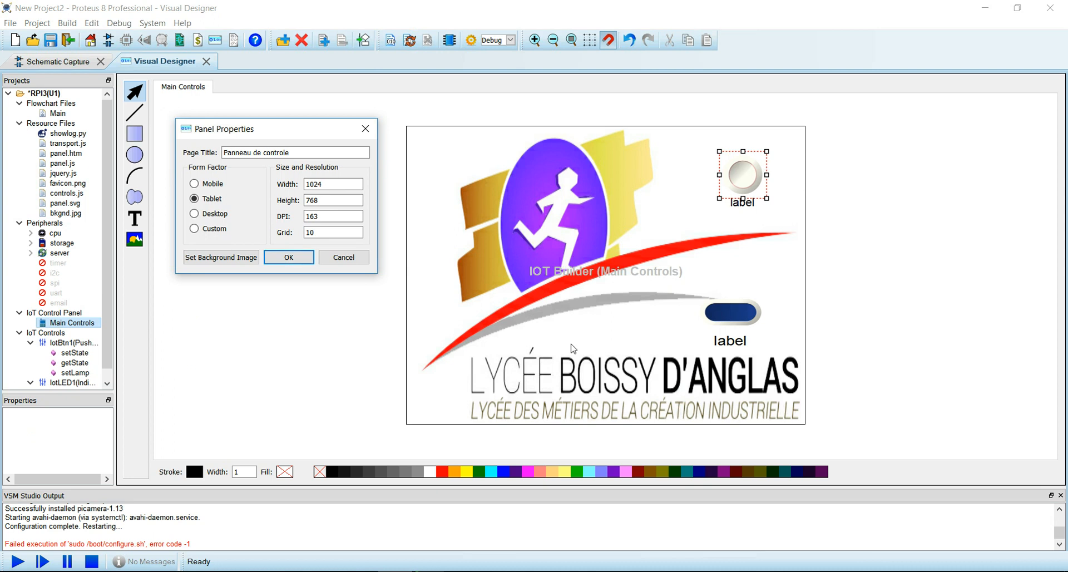
left_click(276, 259)
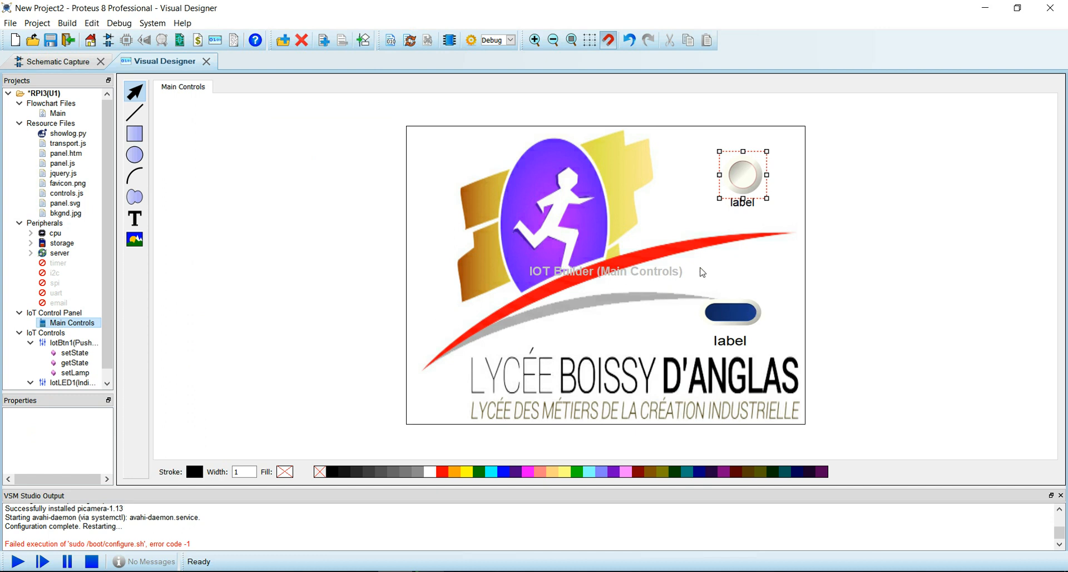
- Set the IotBtn1 push button's mode to Momentary
left_click(746, 181)
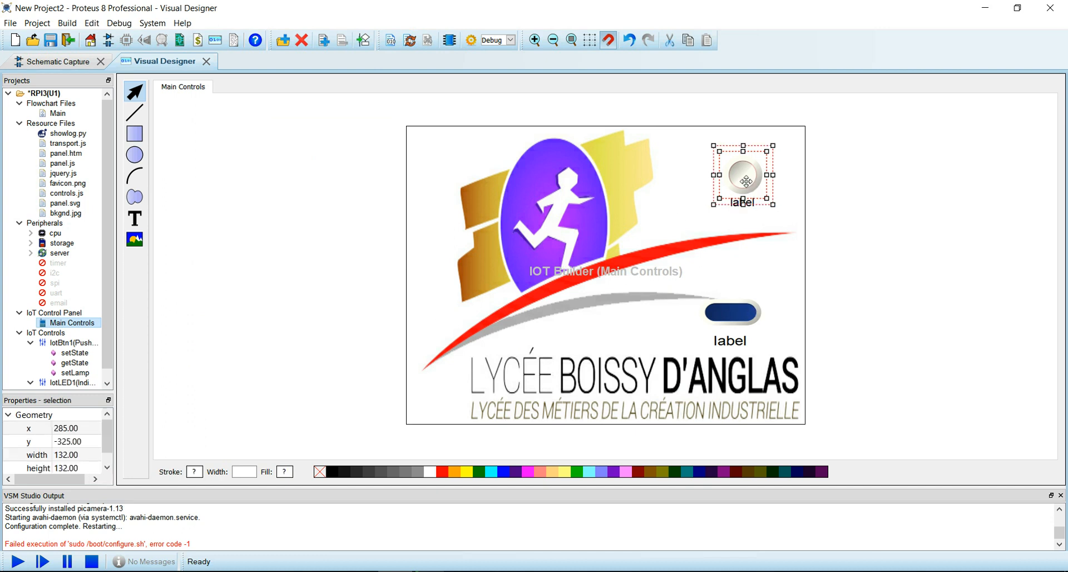
left_click(46, 345)
scroll(99, 358, "down", 1)
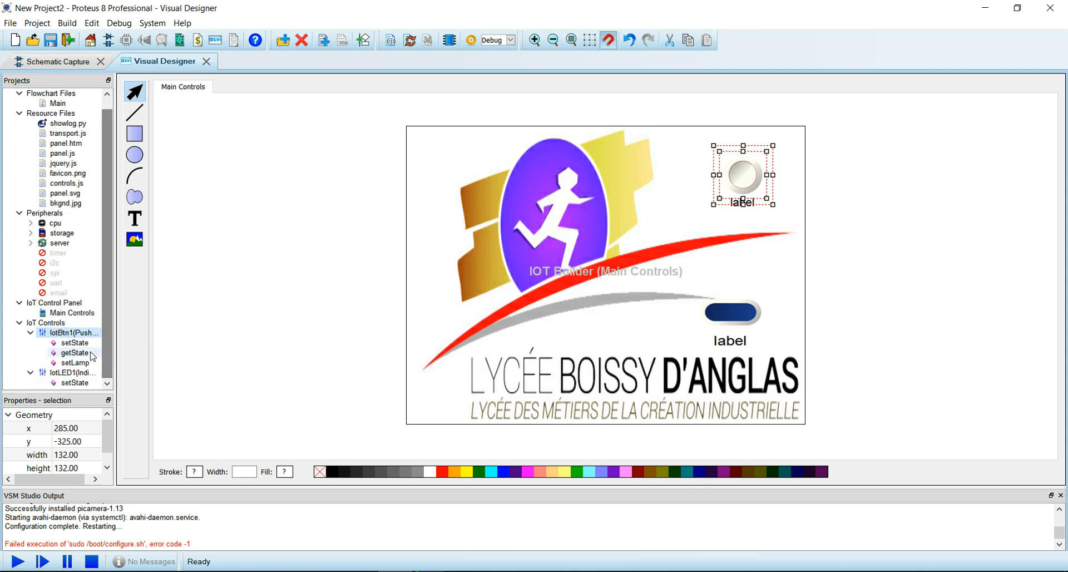
left_click_drag(107, 444, 108, 421)
left_click(760, 270)
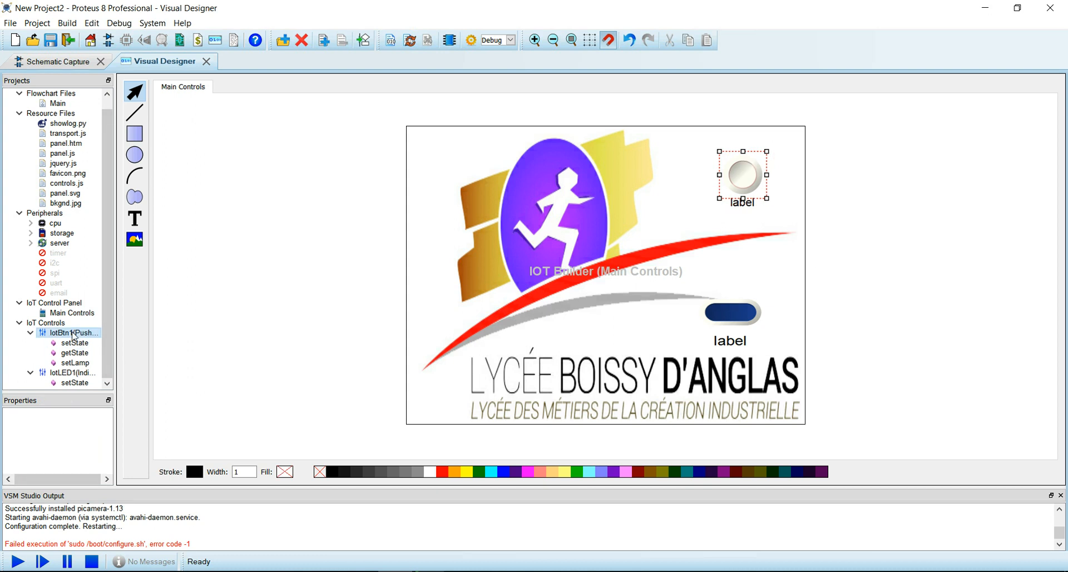
left_click(75, 334)
left_click(109, 457)
left_click(97, 445)
left_click(96, 443)
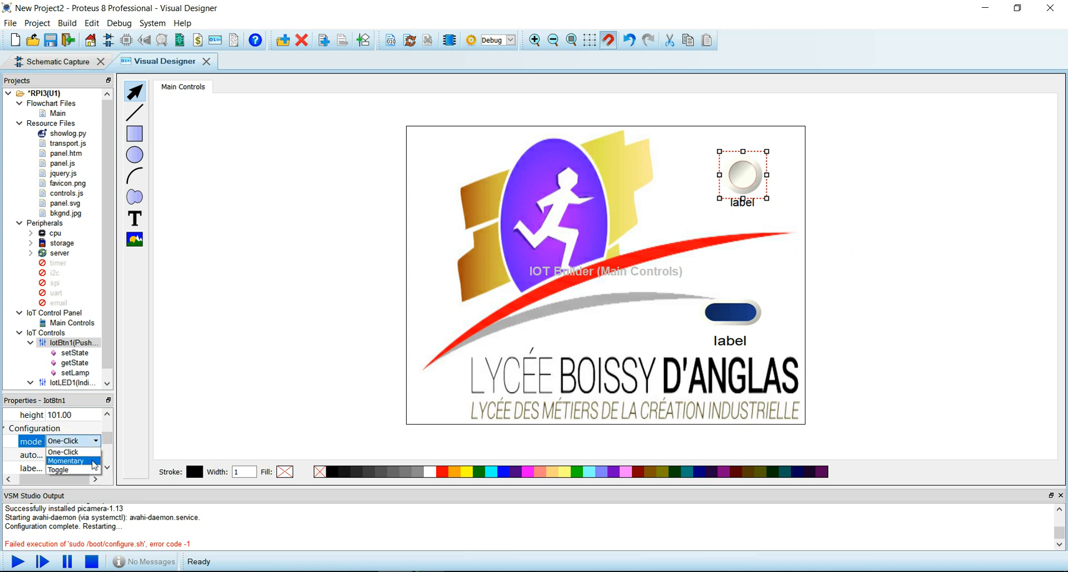
left_click(96, 456)
left_click(107, 465)
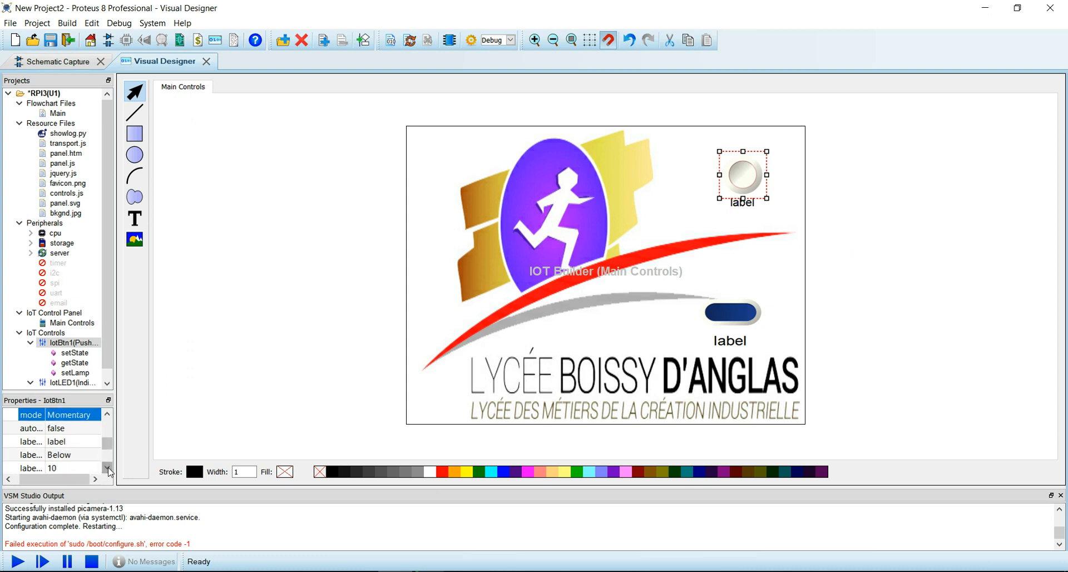
- Label the push button 'Bouton LED'
left_click(83, 431)
left_click(83, 442)
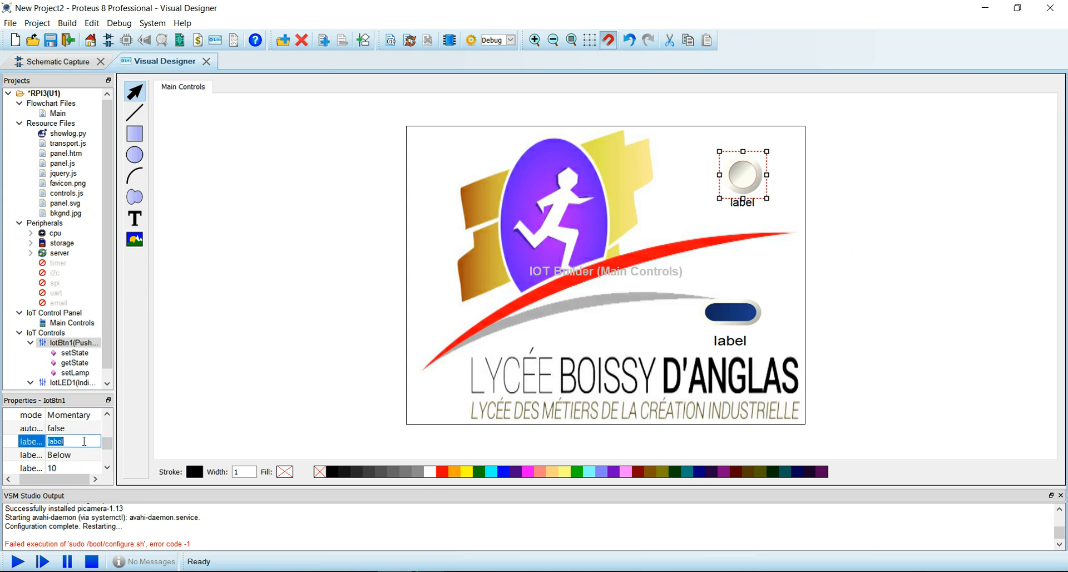
type("B")
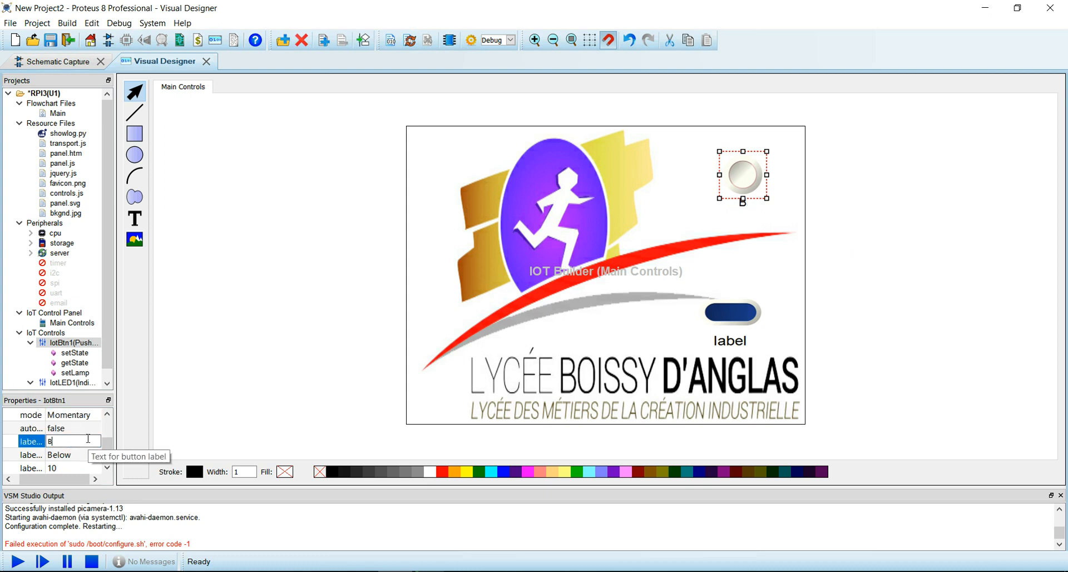
type("outon LED")
key("Return")
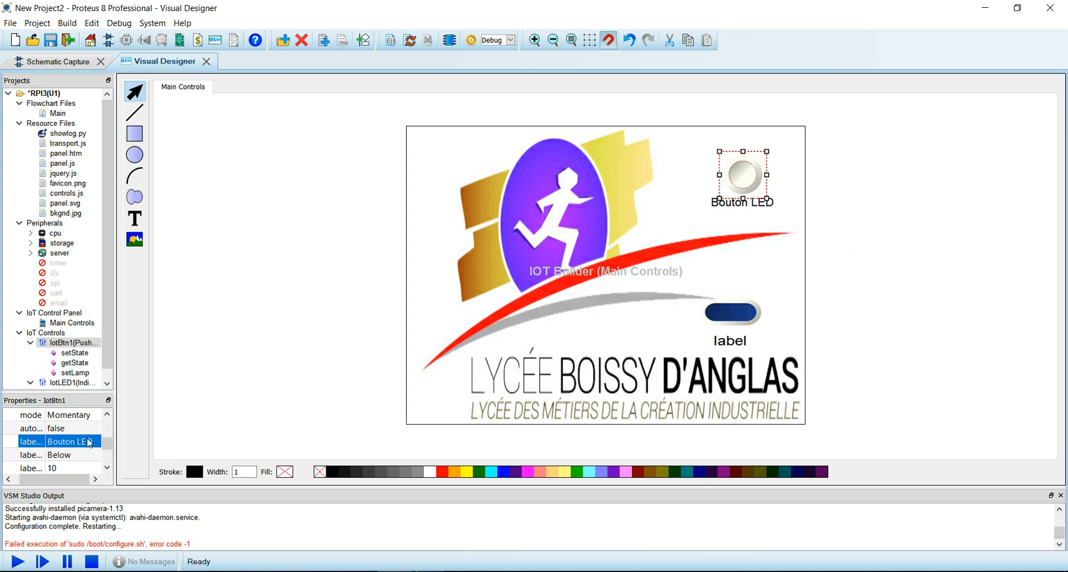
left_click(737, 314)
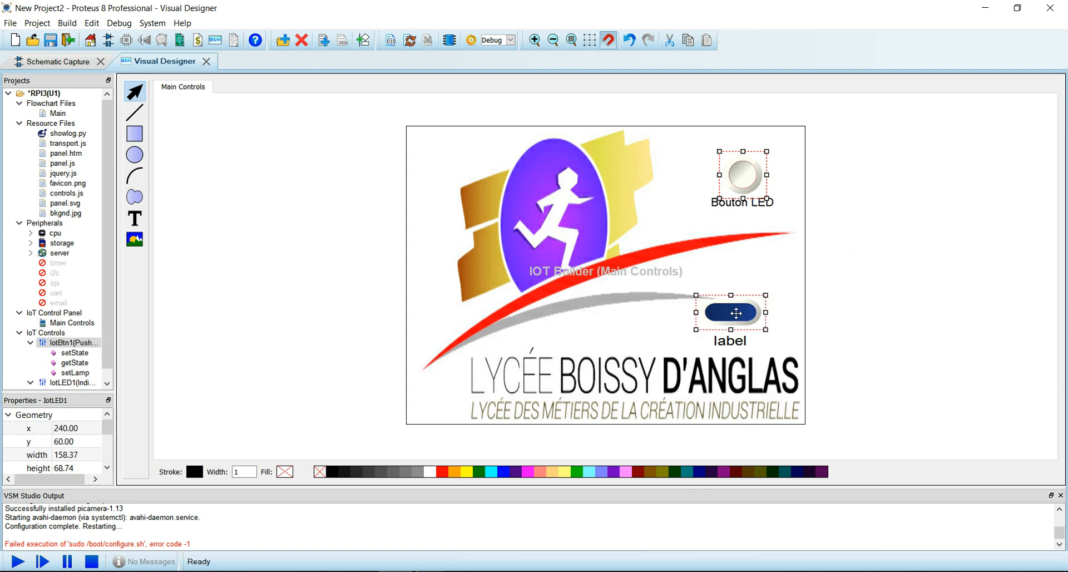
- Label IotLED1 'LED Bleue', make it slightly taller, and move it to x 300, y -50
left_click(110, 456)
left_click(82, 455)
type("LED Bleue")
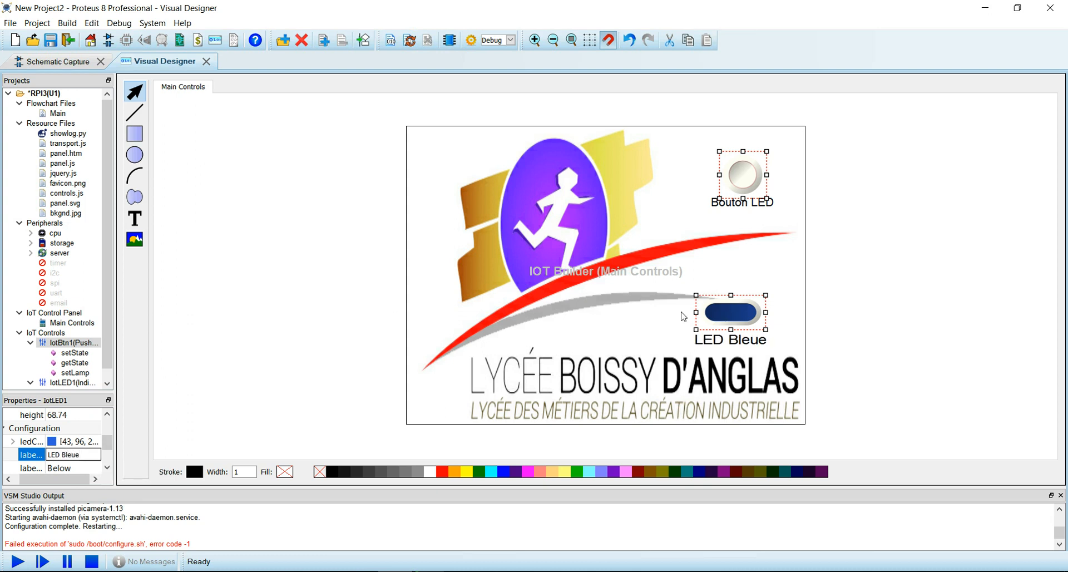
left_click_drag(730, 294, 730, 287)
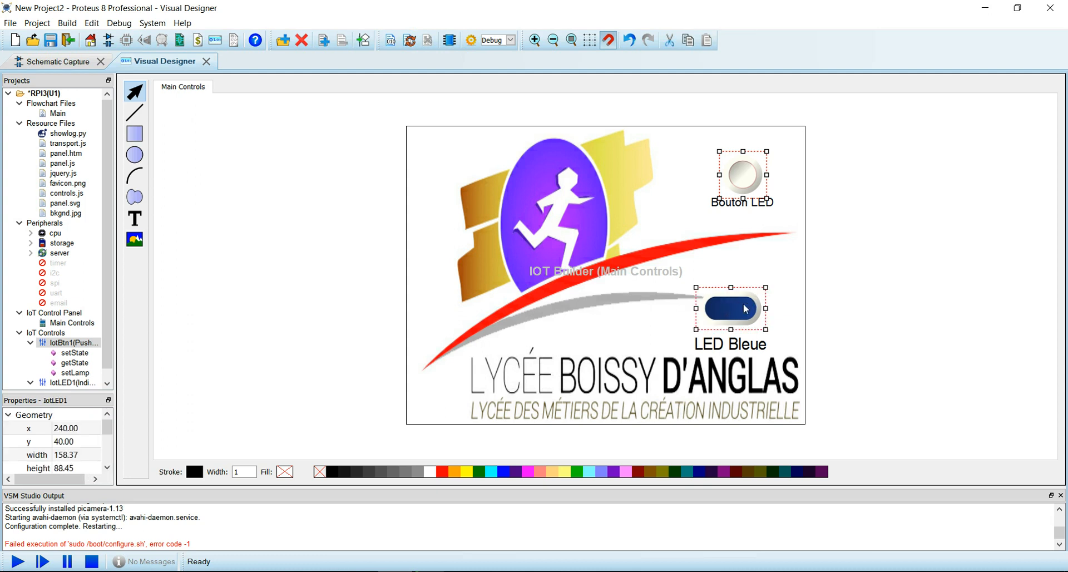
left_click_drag(740, 309, 766, 273)
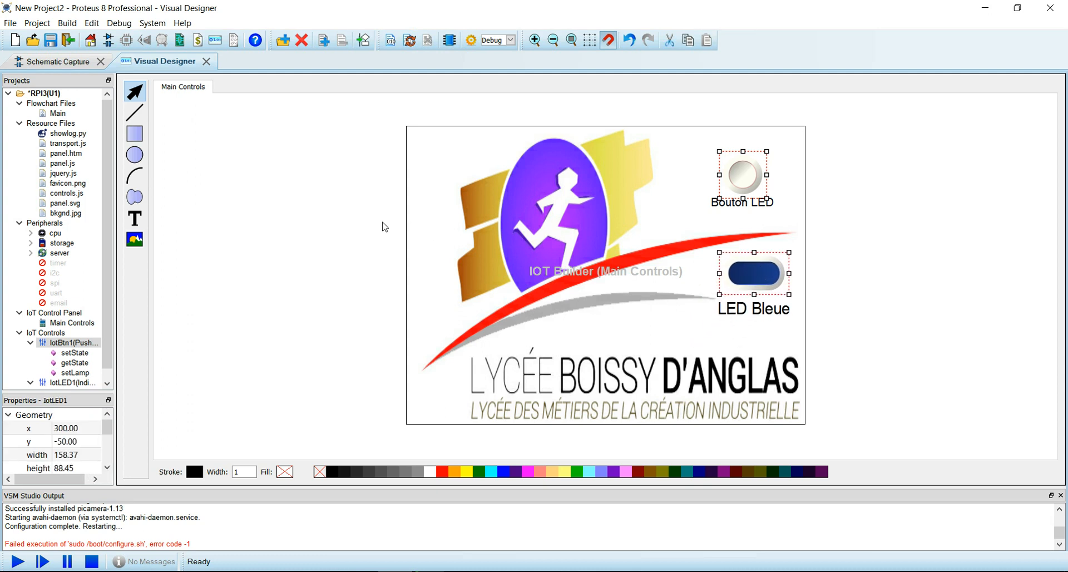
left_click(377, 241)
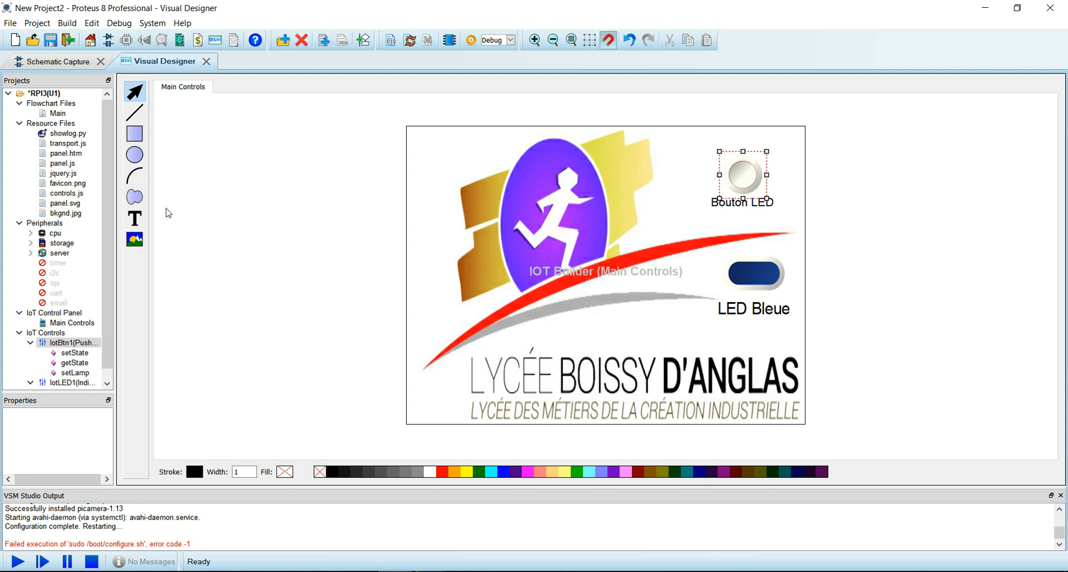
- In the Main flowchart, rename the LED control to LED_bleue
double_click(58, 113)
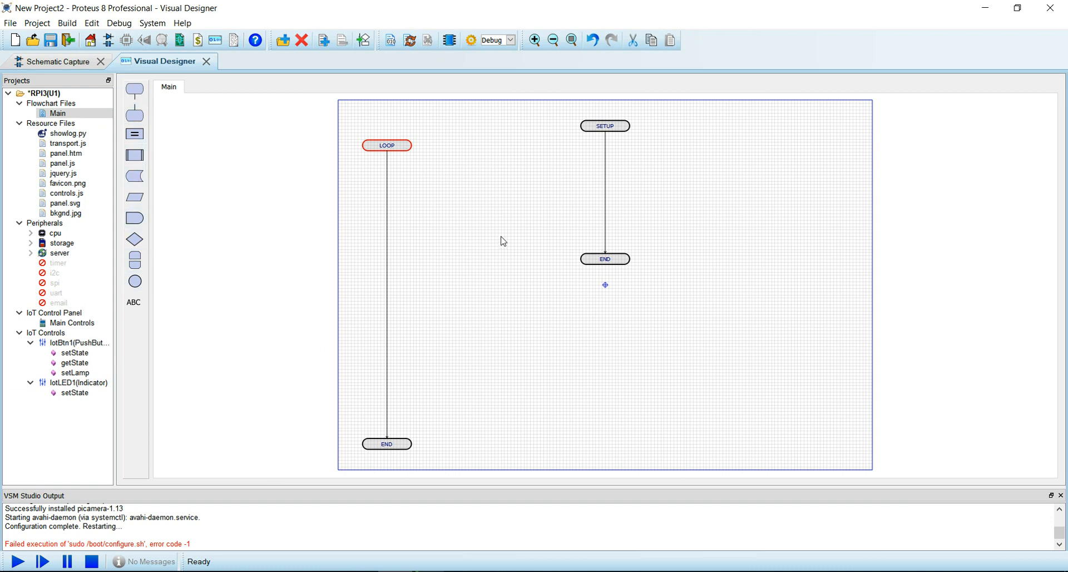
left_click(663, 205)
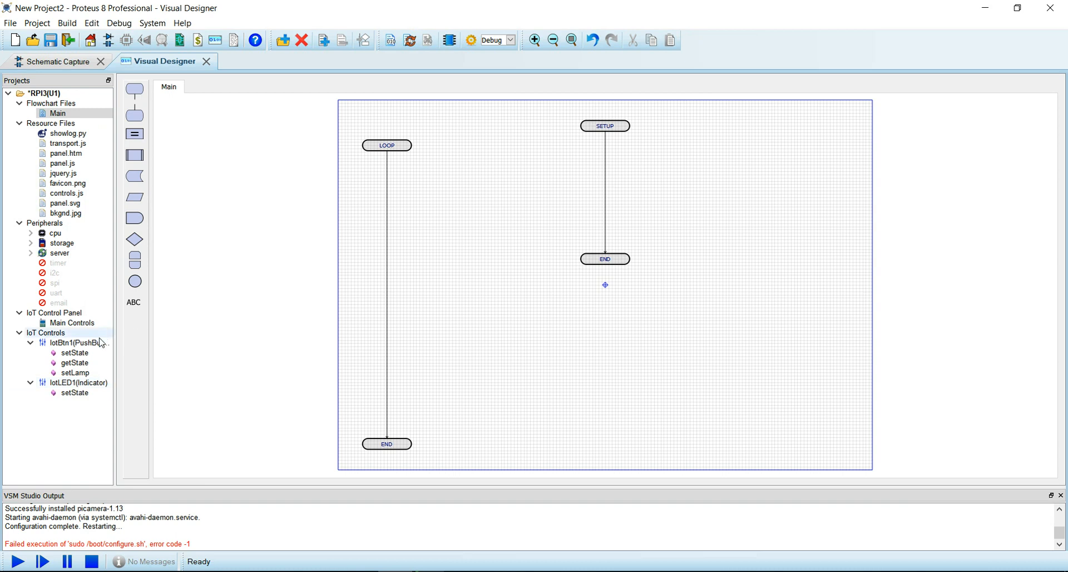
right_click(93, 384)
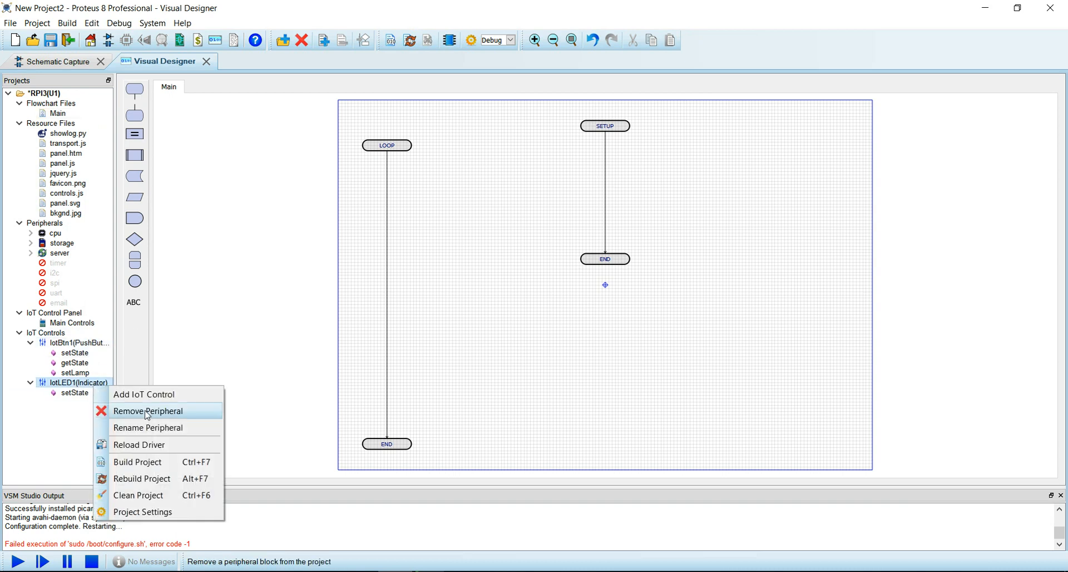
left_click(151, 427)
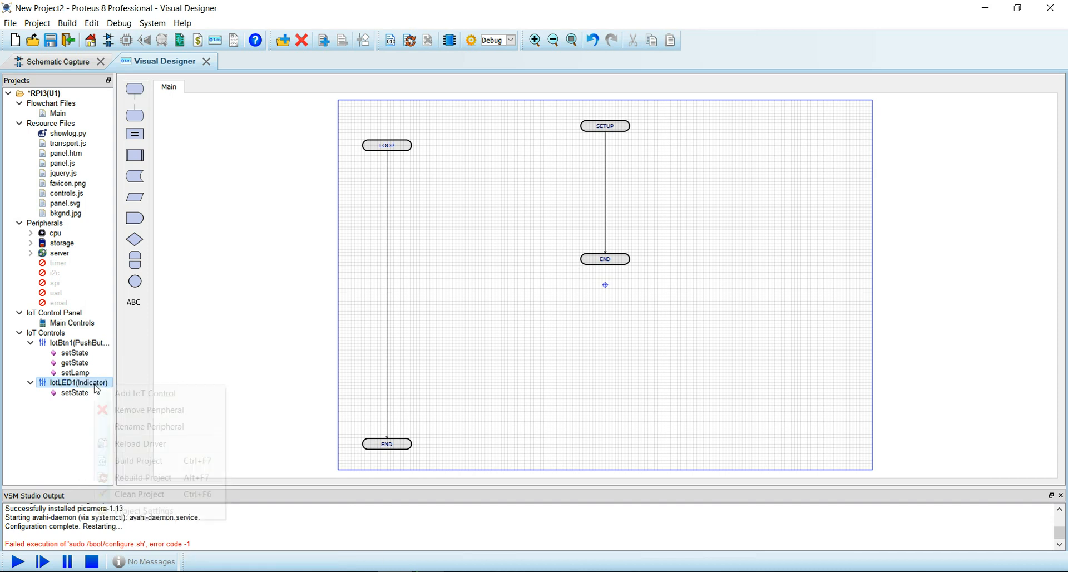
right_click(95, 385)
left_click(132, 426)
type("LED_bleue")
- Rename the push button BTN_Led and add an LED_bleue setState block under SETUP
right_click(77, 343)
left_click(116, 386)
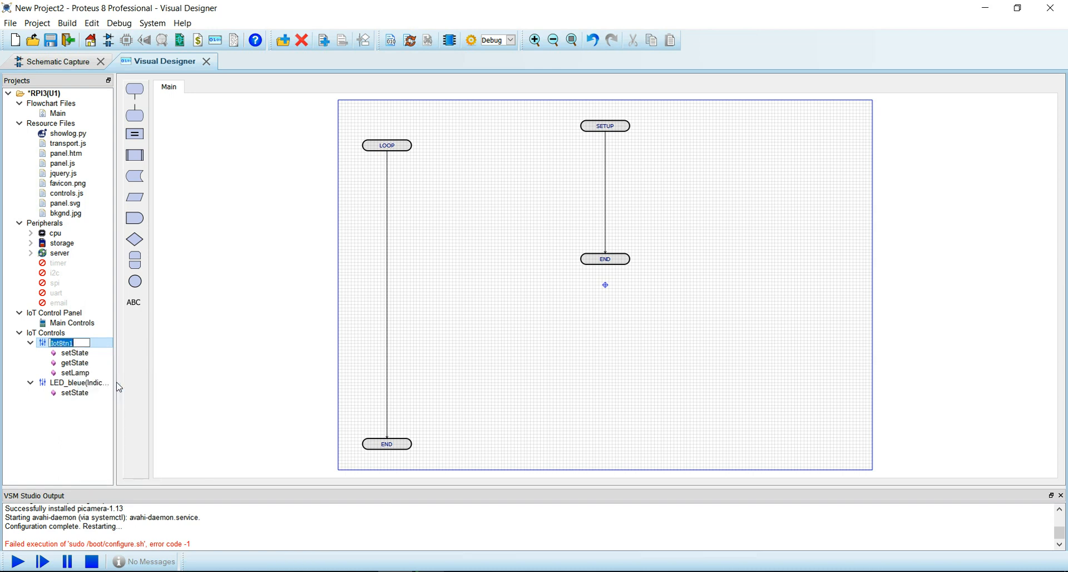
type("BTN")
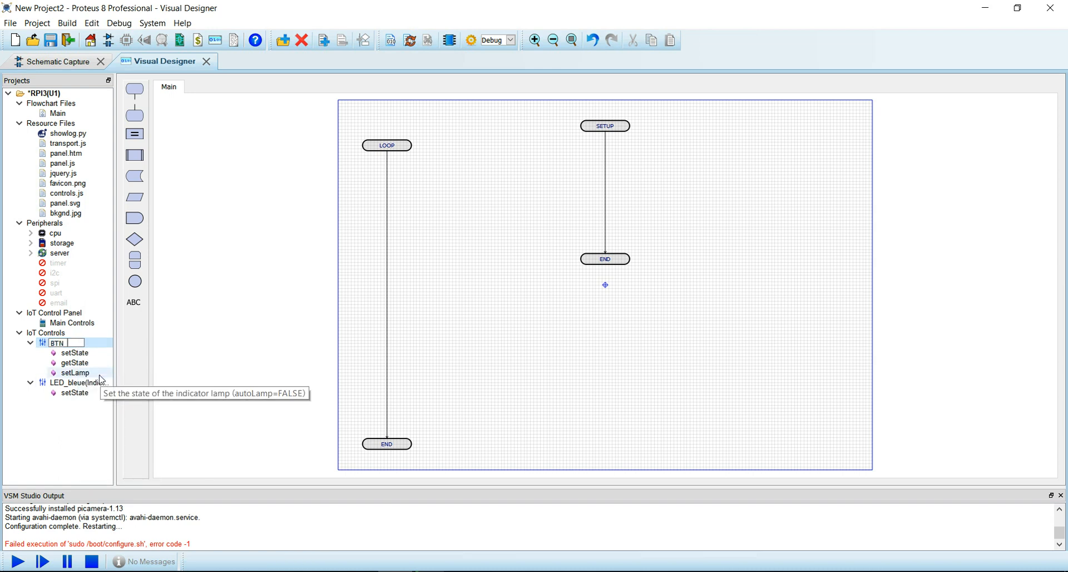
type("_Led")
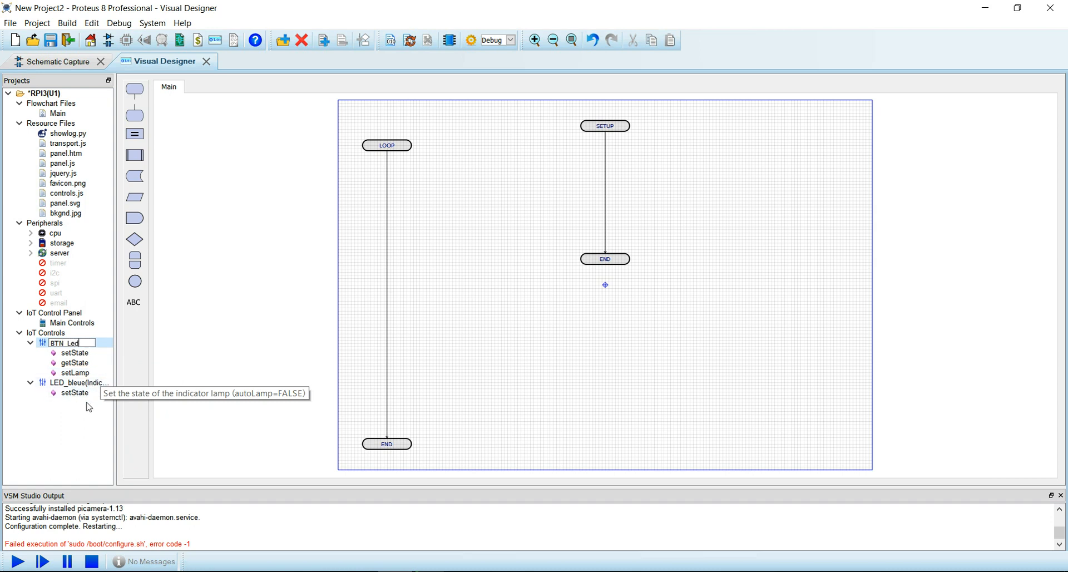
left_click(239, 361)
left_click(75, 393)
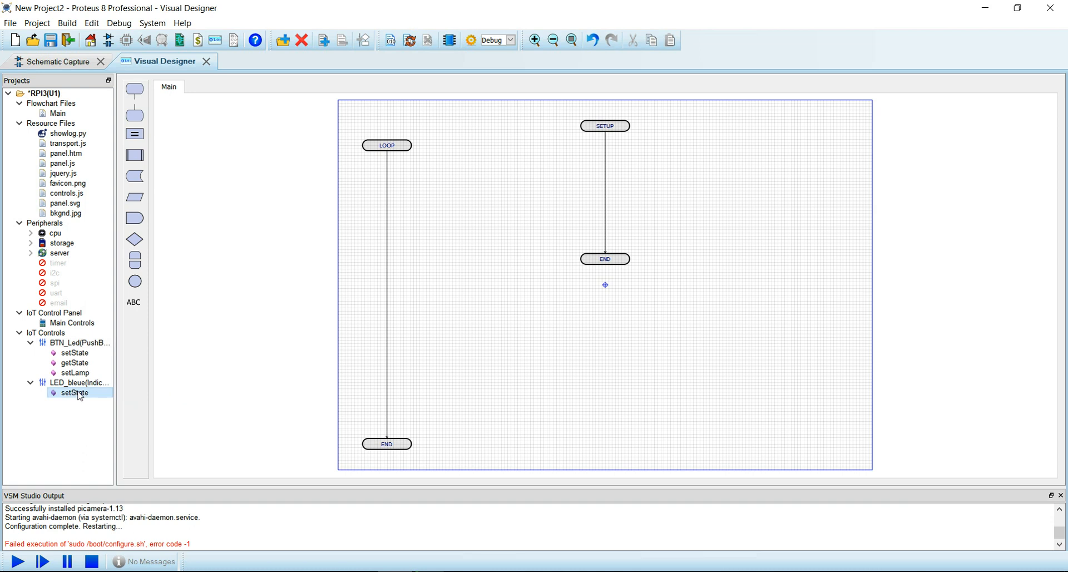
left_click_drag(81, 397, 606, 156)
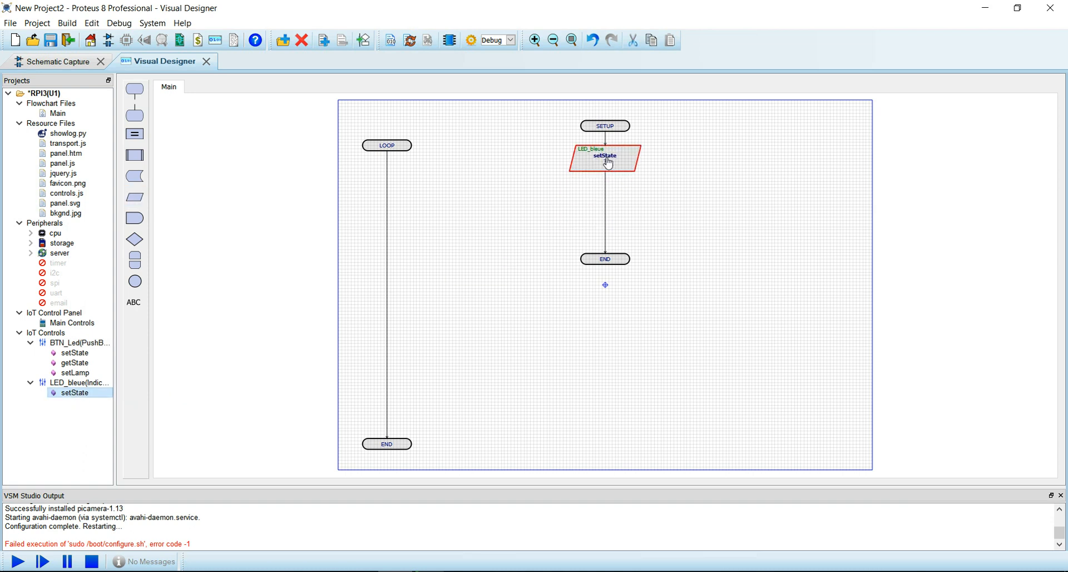
- Set the SETUP setState argument to FALSE and move END beneath it
double_click(622, 161)
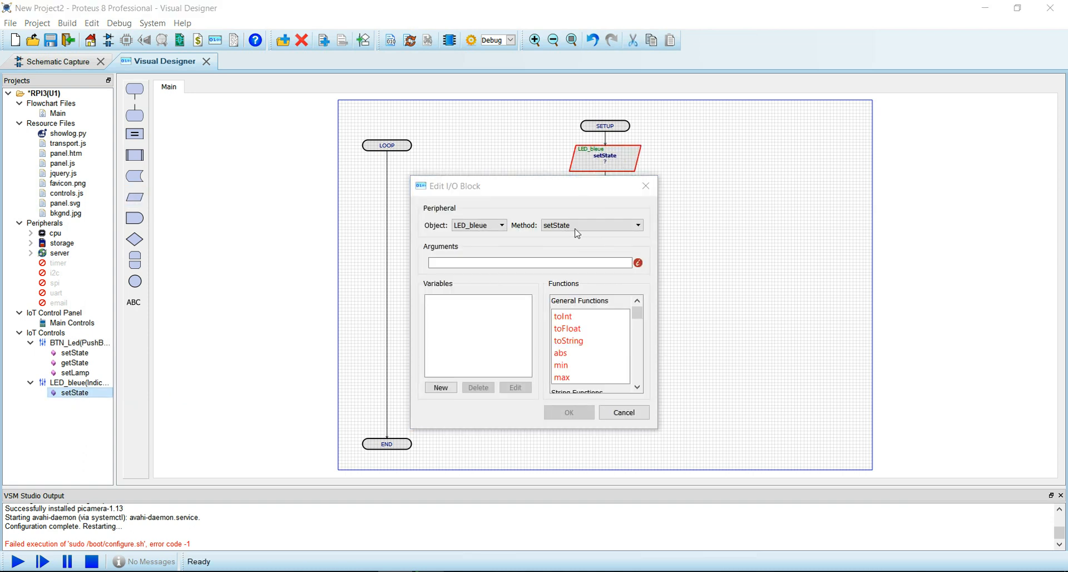
type("FALSE")
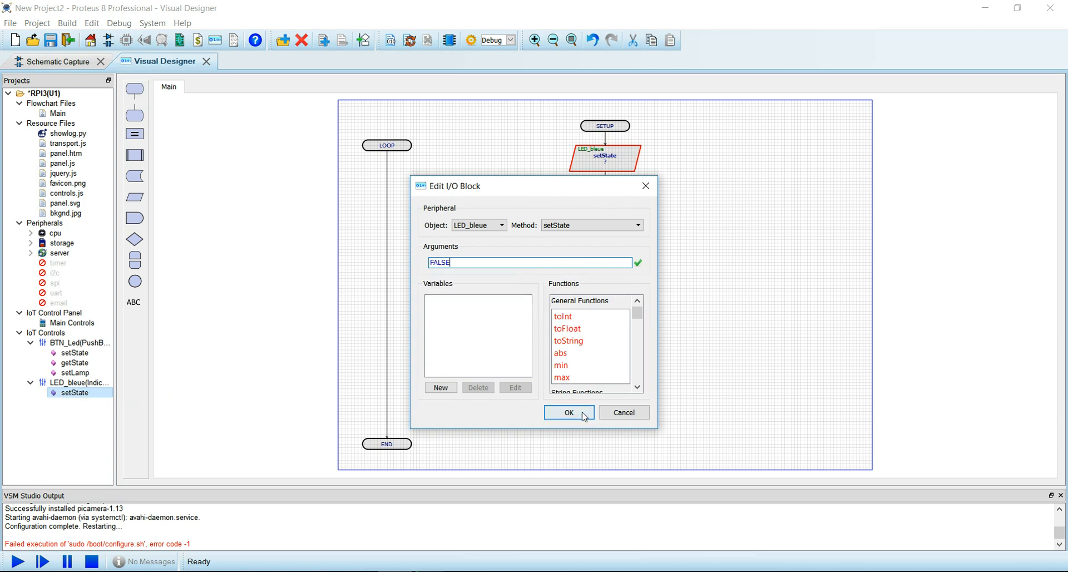
left_click(568, 412)
left_click_drag(624, 266, 620, 200)
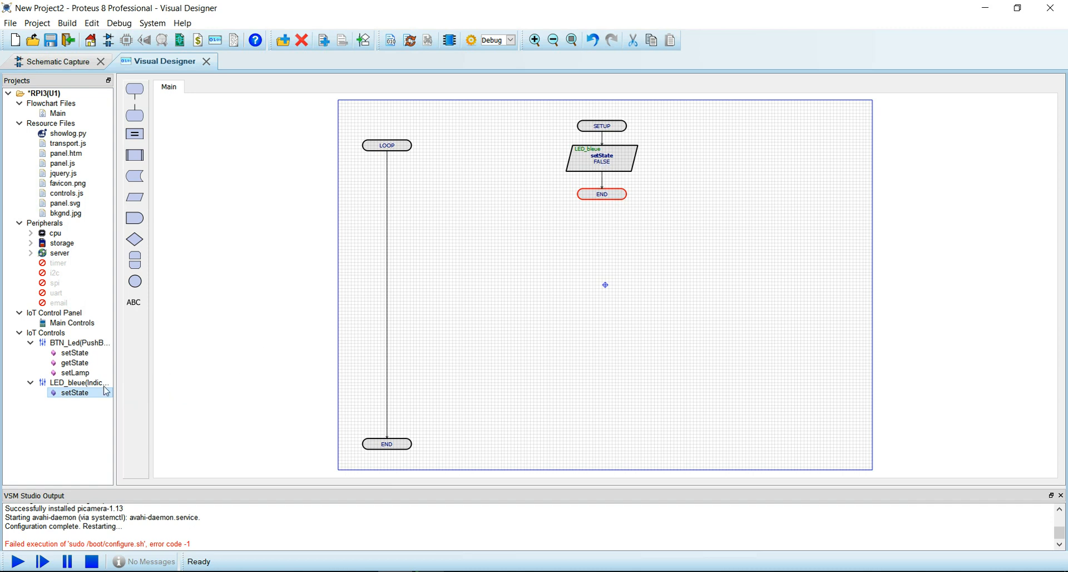
- Add a BTN_Led getState block to LOOP, followed by a decision block
left_click(81, 363)
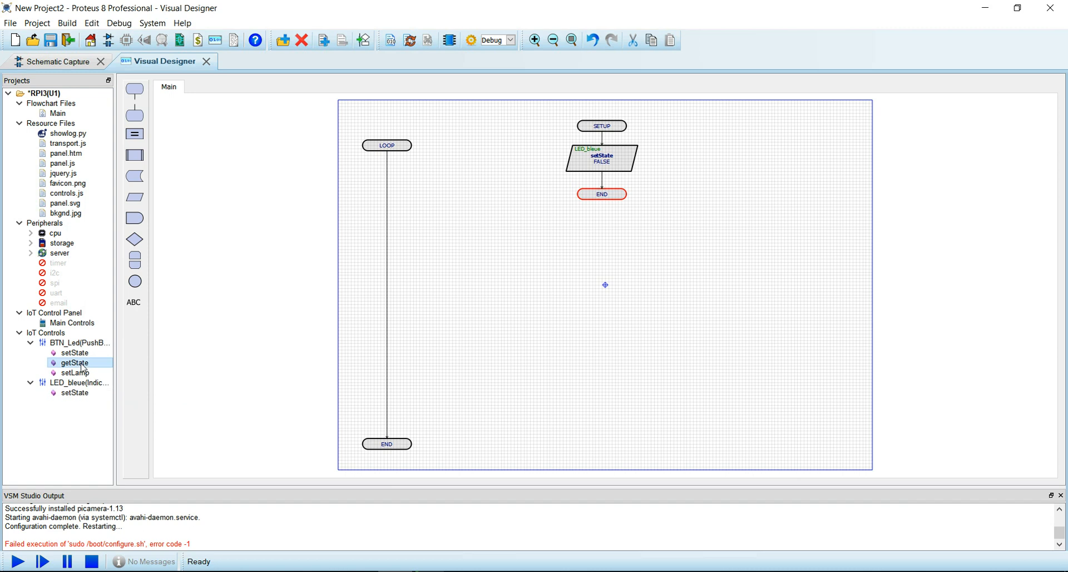
left_click_drag(82, 370, 391, 182)
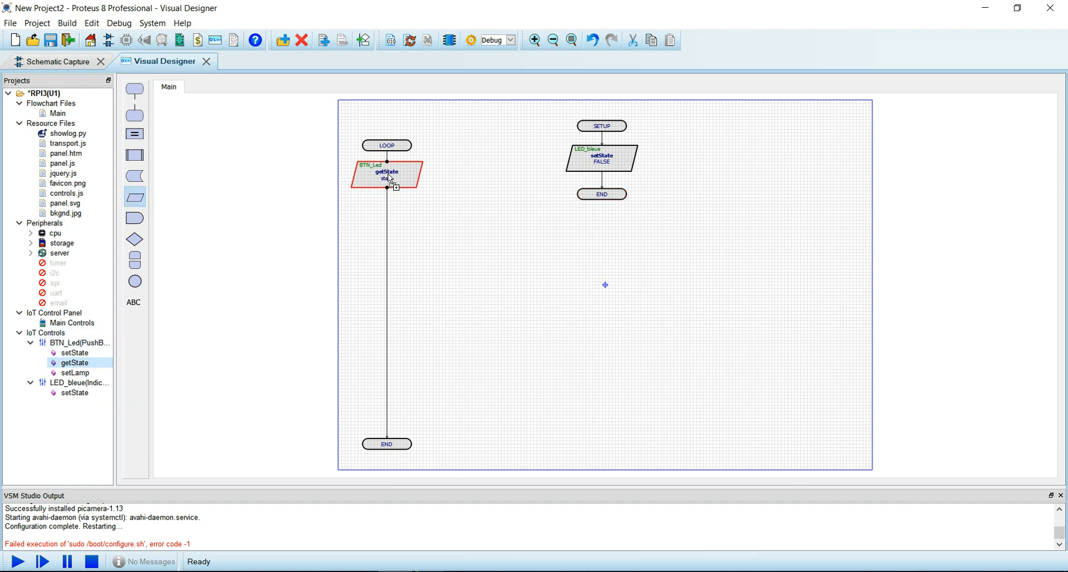
double_click(389, 177)
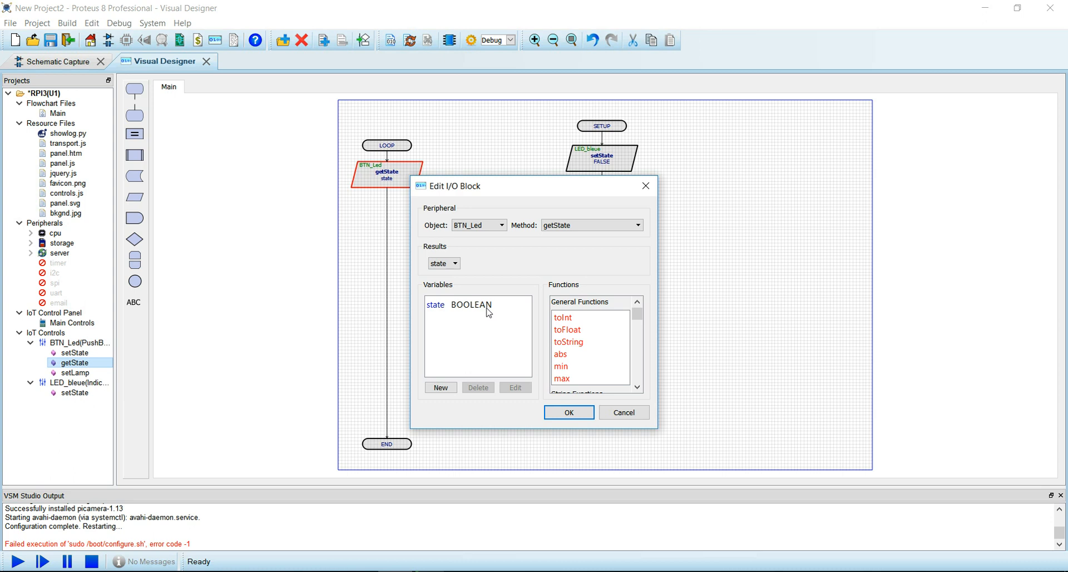
left_click(606, 414)
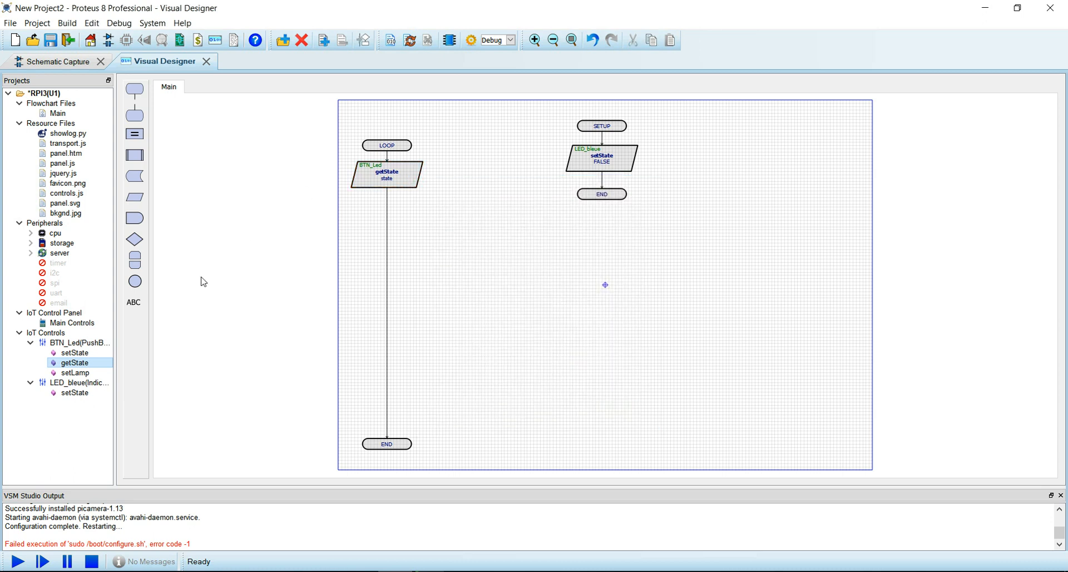
left_click_drag(135, 239, 388, 210)
- Give the LOOP decision the condition state = TRUE
double_click(390, 209)
left_click(511, 249)
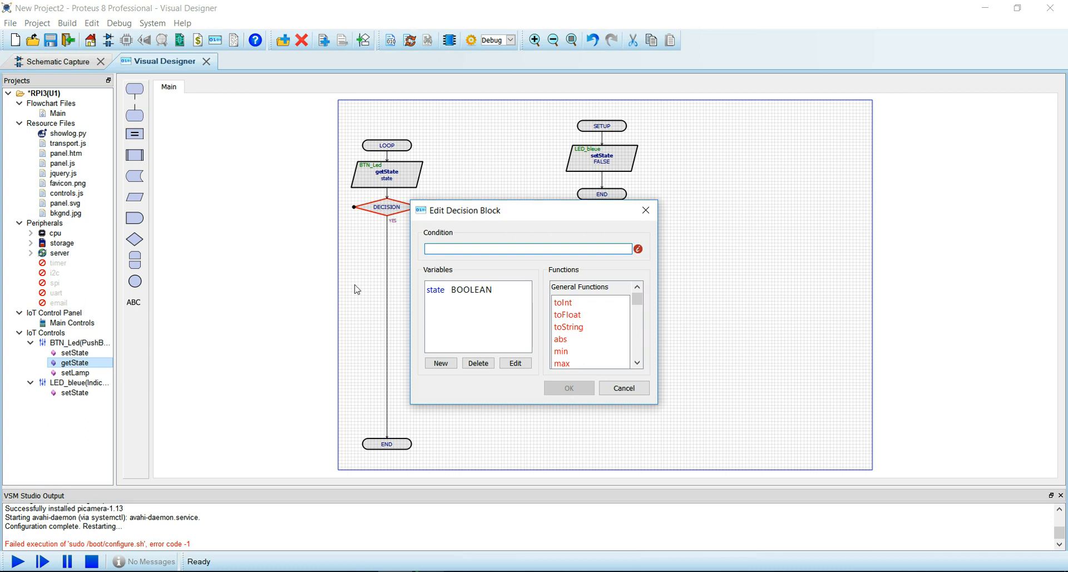
double_click(442, 294)
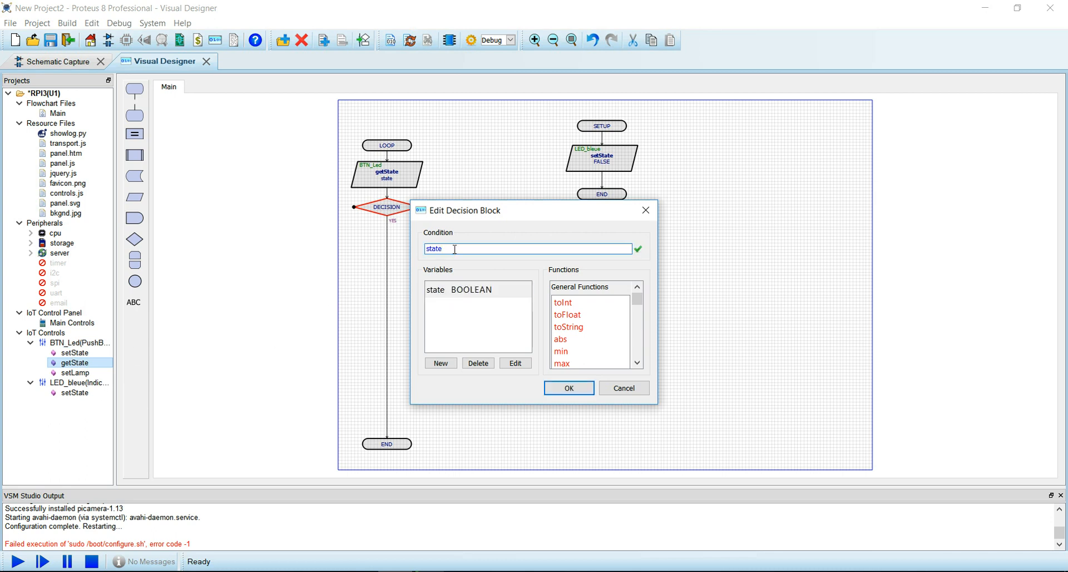
type("= TRUE")
left_click(569, 388)
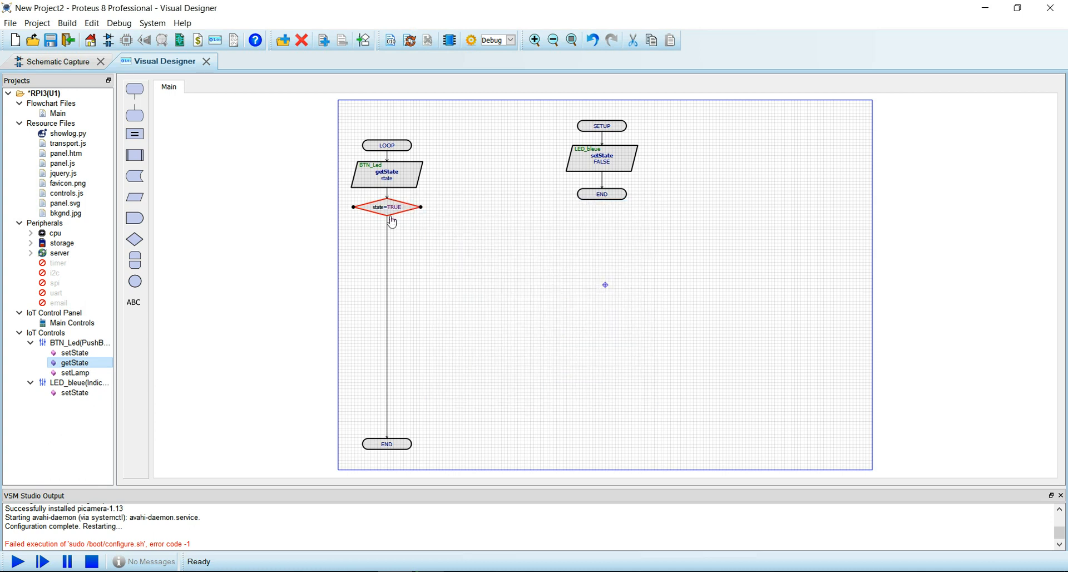
scroll(605, 288, "up", 2)
scroll(548, 312, "down", 1)
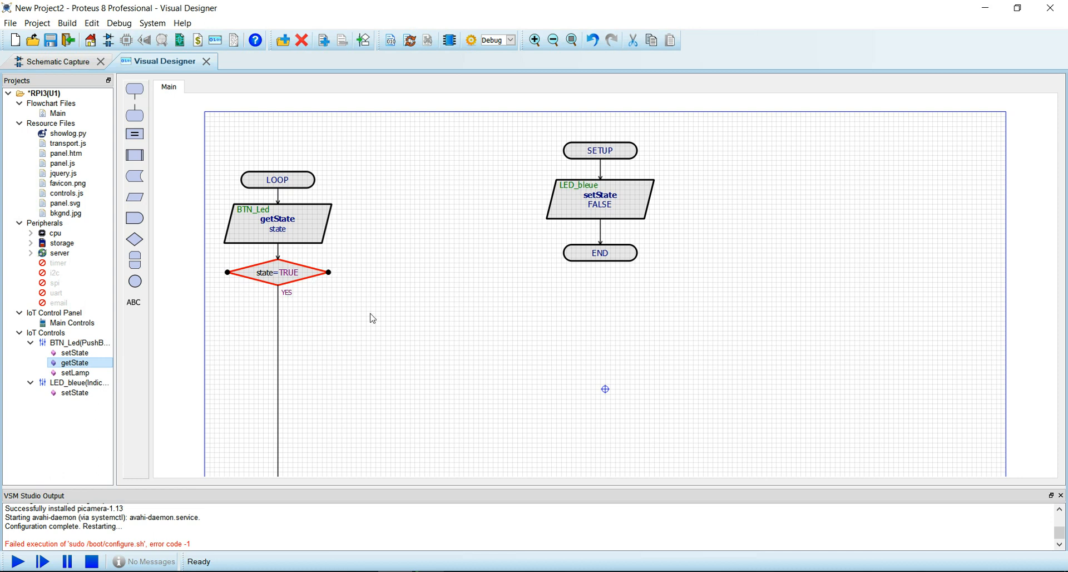
- Add an LED_bleue setState block set to TRUE on the YES branch
left_click_drag(74, 392, 280, 325)
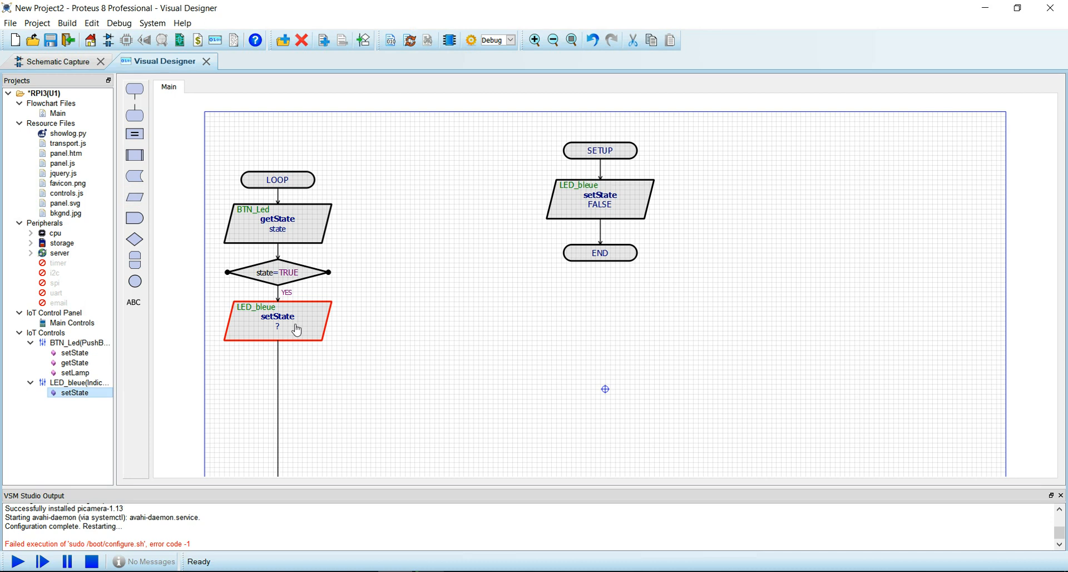
double_click(295, 326)
left_click(457, 263)
type("TRUE")
key("Return")
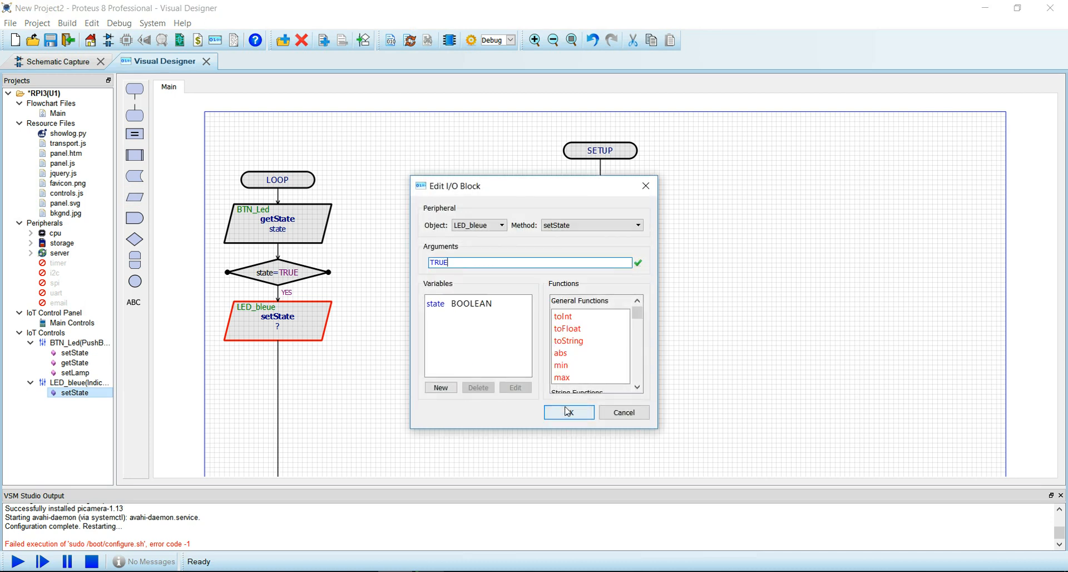
left_click(567, 411)
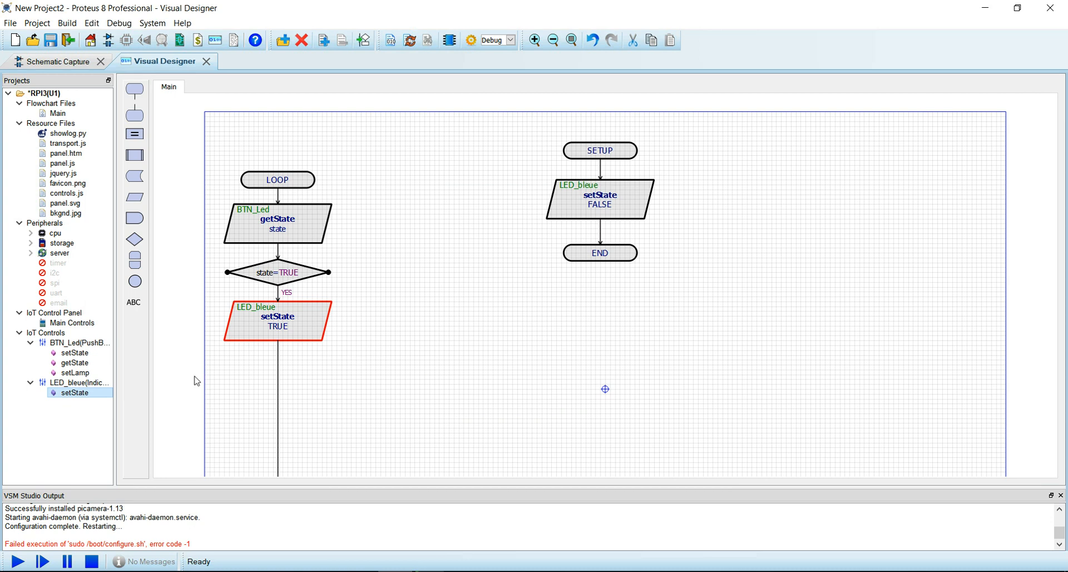
- Wire a FALSE setState block on the NO branch, move END up, and run the simulation
left_click_drag(88, 394, 410, 331)
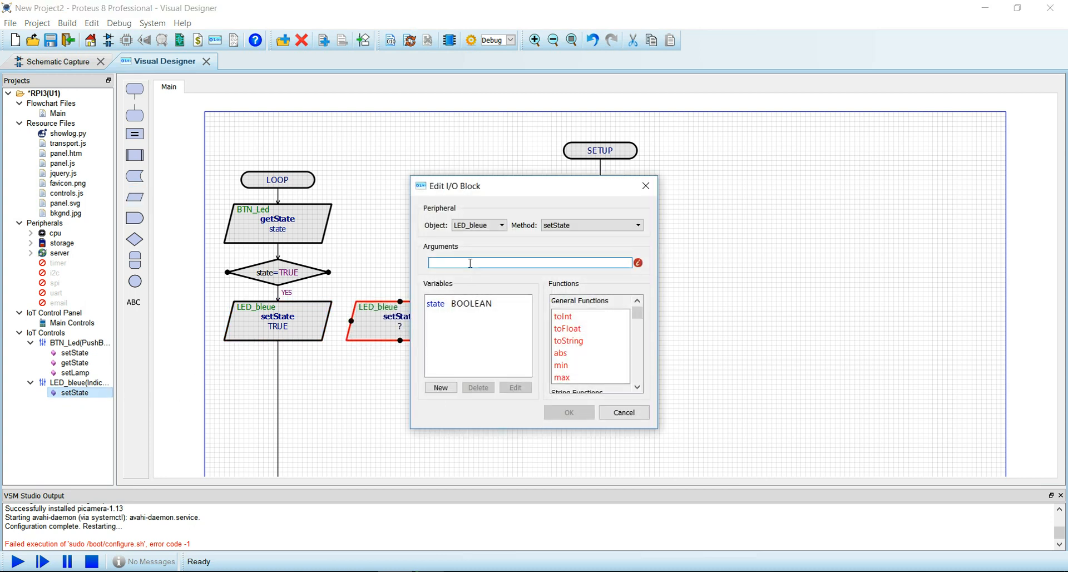
type("FALSE")
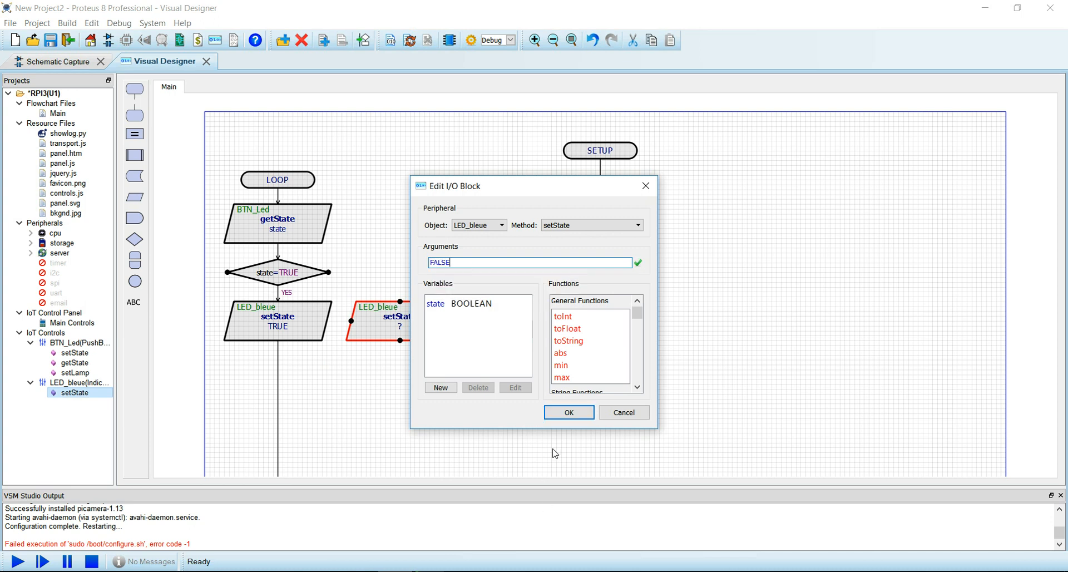
left_click(569, 412)
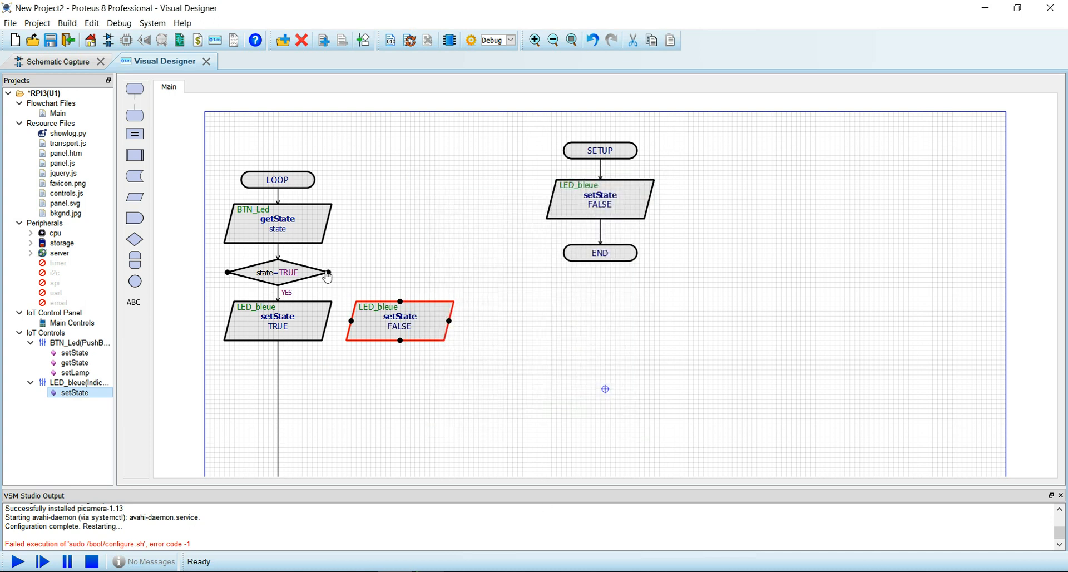
mouse_move(328, 272)
left_mouse_down()
mouse_move(386, 277)
mouse_move(400, 301)
left_mouse_up()
left_click_drag(400, 341, 280, 372)
left_click(464, 373)
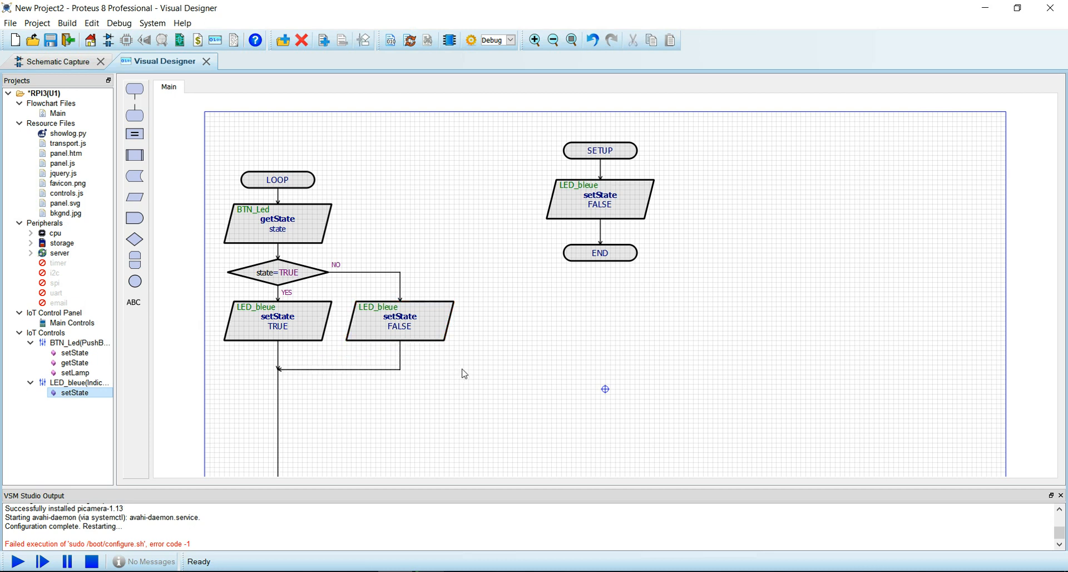
scroll(466, 375, "down", 2)
left_click_drag(405, 466, 416, 318)
left_click(525, 303)
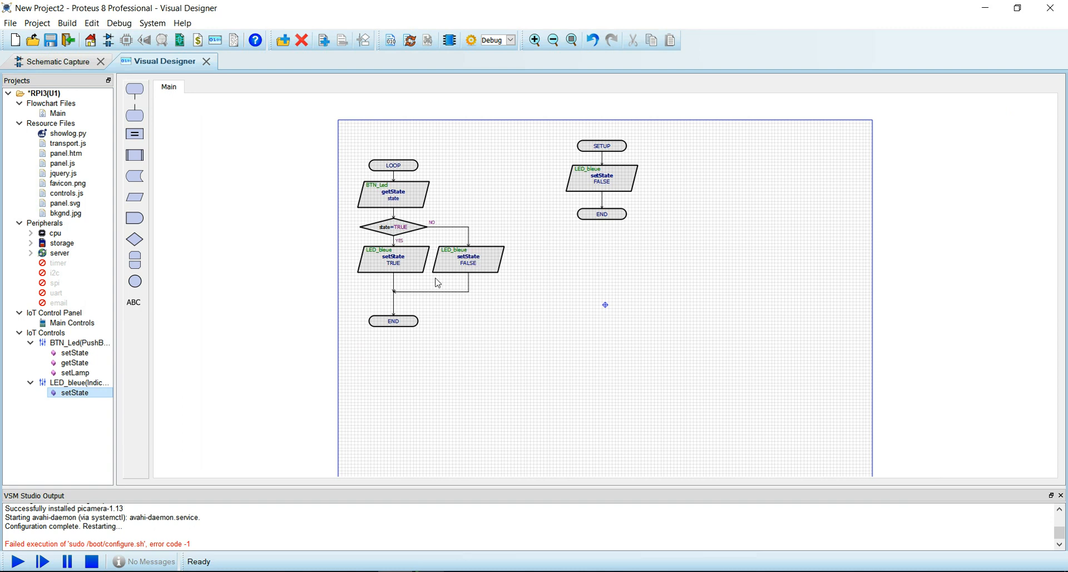
left_click(16, 563)
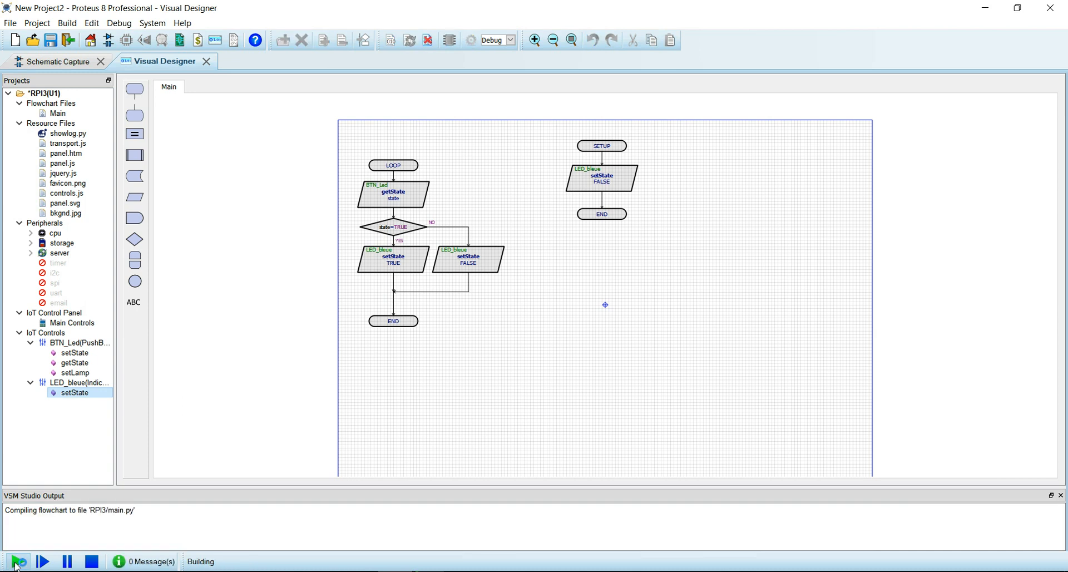